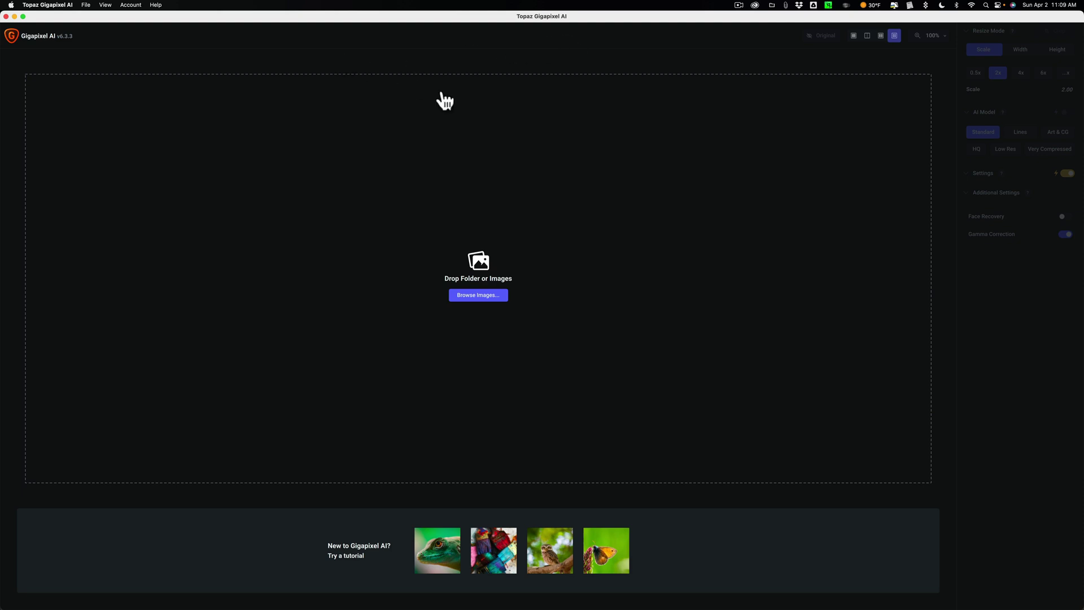
- Bring up the Browse Images file chooser showing the Desktop folder
left_click(473, 297)
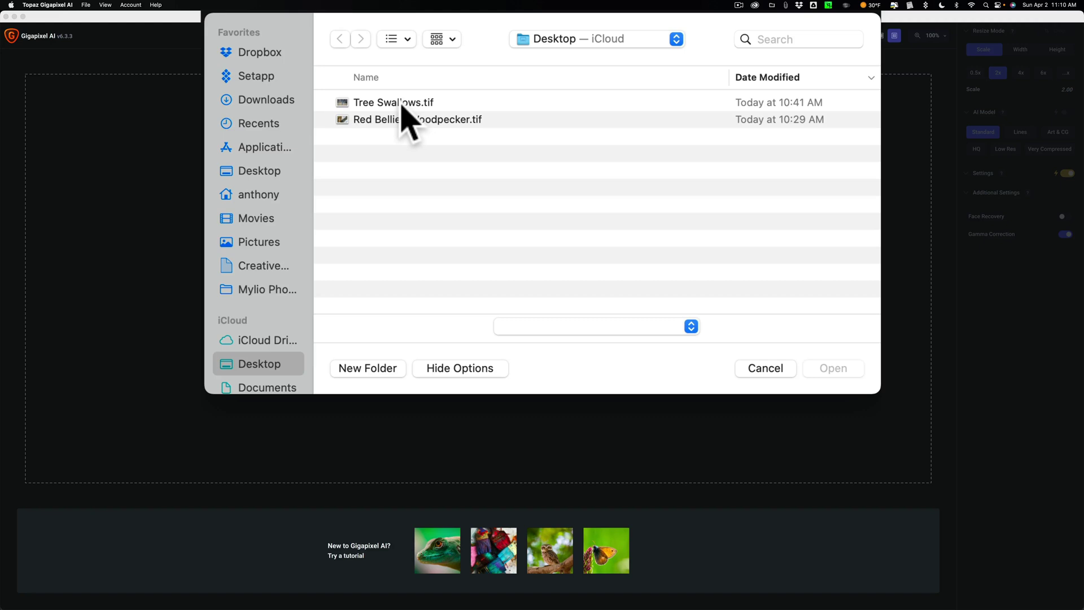
- Select Tree Swallows.tif on the Desktop and open it
left_click(402, 105)
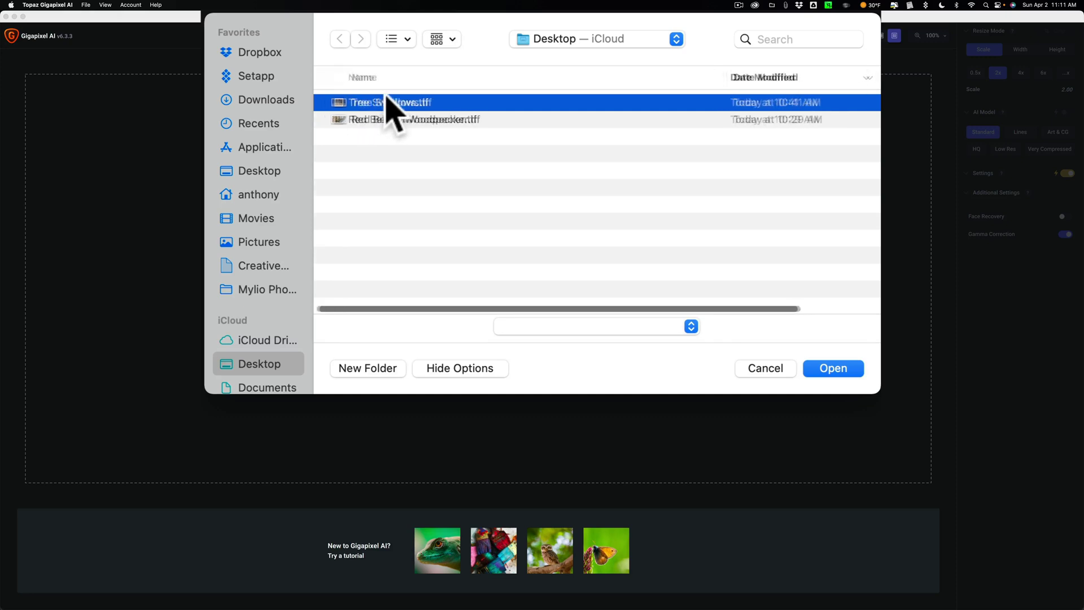
left_click(835, 369)
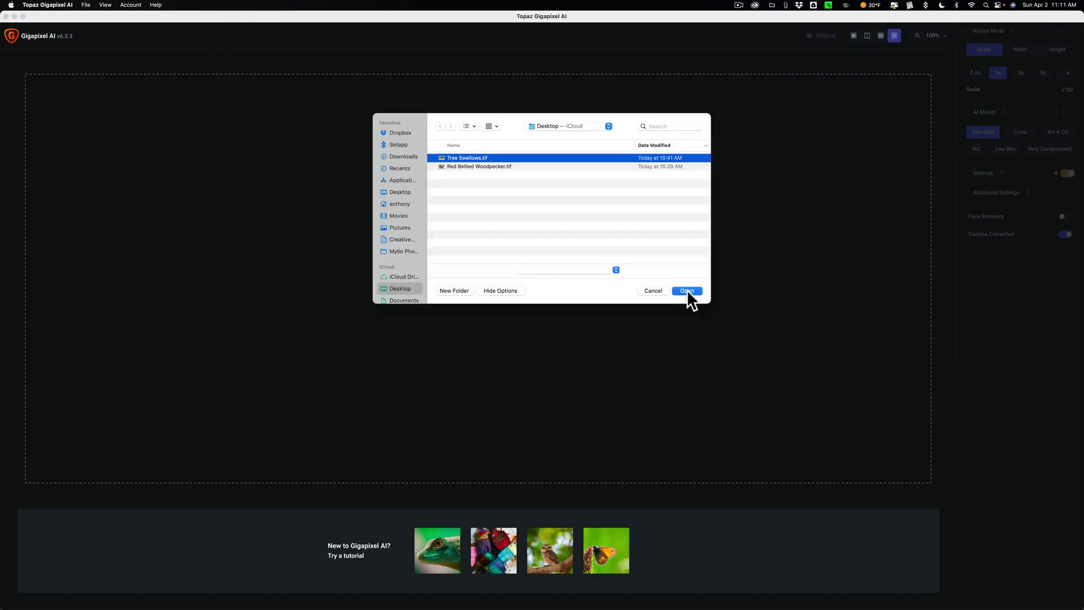
- Finish loading Tree Swallows.tif at 2x and select the Low Resolution preview pane
left_click(687, 291)
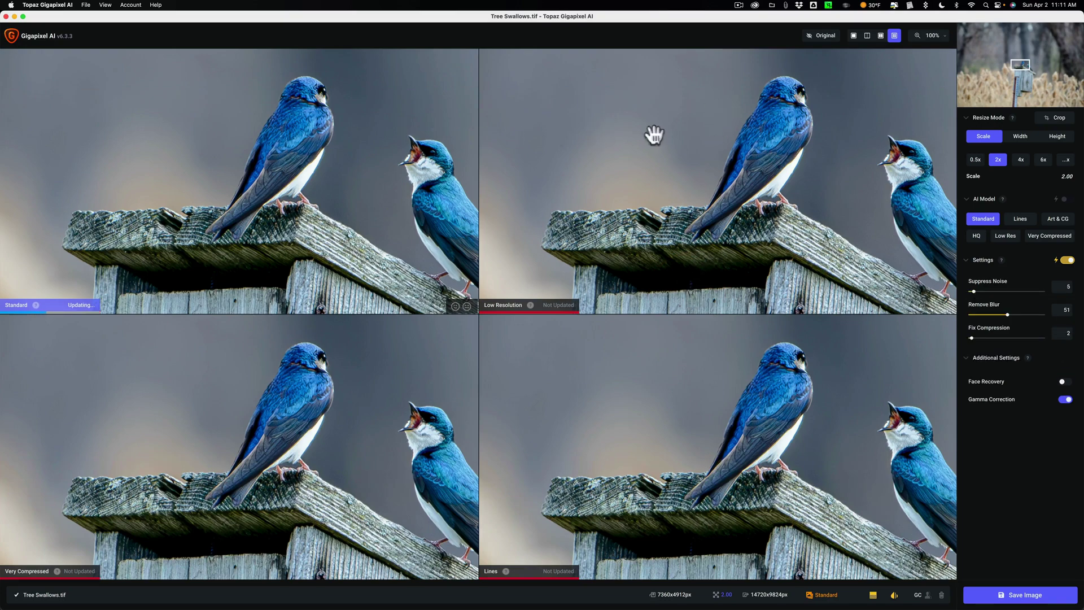
left_click(642, 196)
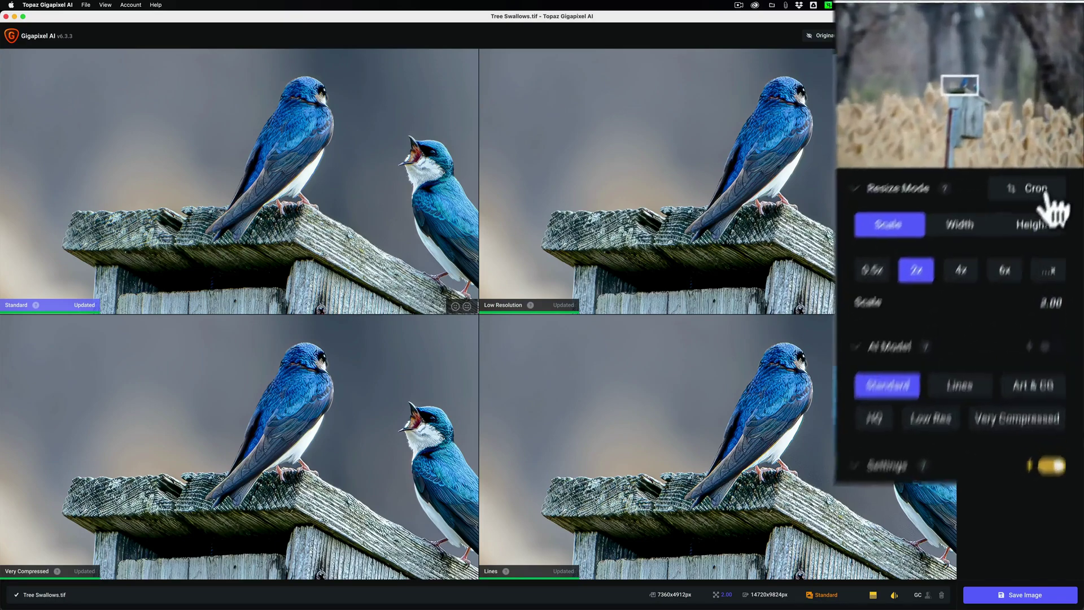
- Start a crop constrained to a portrait 3:4 aspect ratio
left_click(1039, 198)
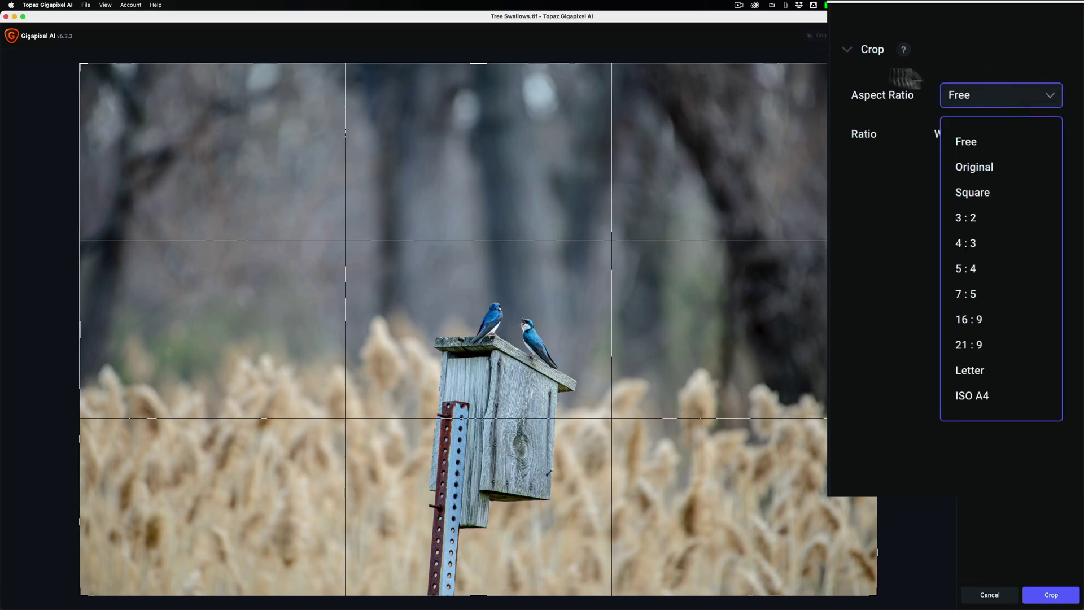
mouse_move(876, 64)
left_mouse_down()
mouse_move(830, 142)
mouse_move(597, 172)
mouse_move(830, 68)
mouse_move(885, 65)
left_mouse_up()
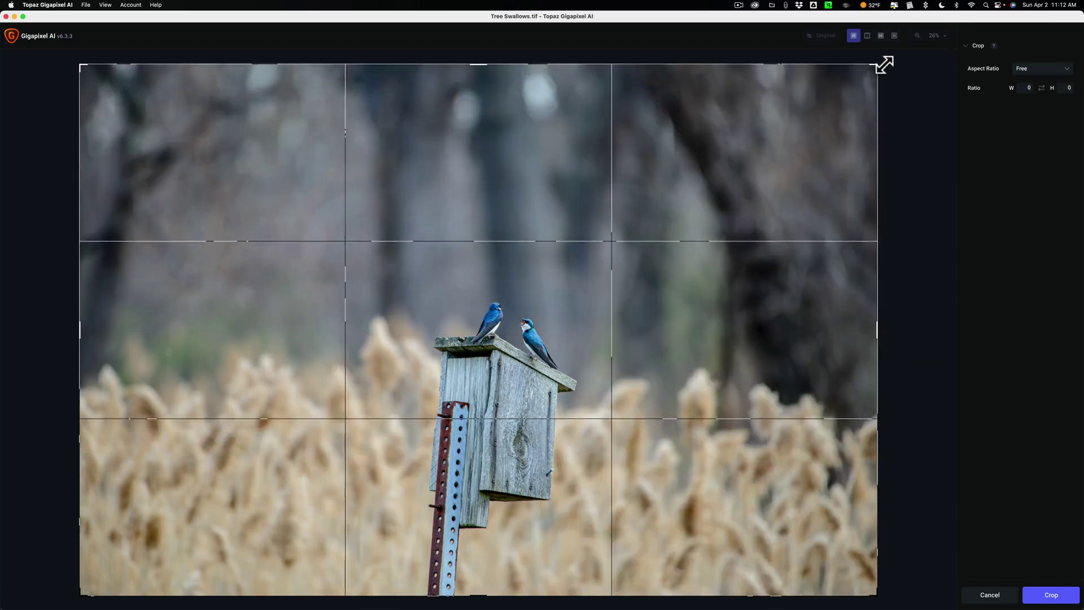
left_click(885, 64)
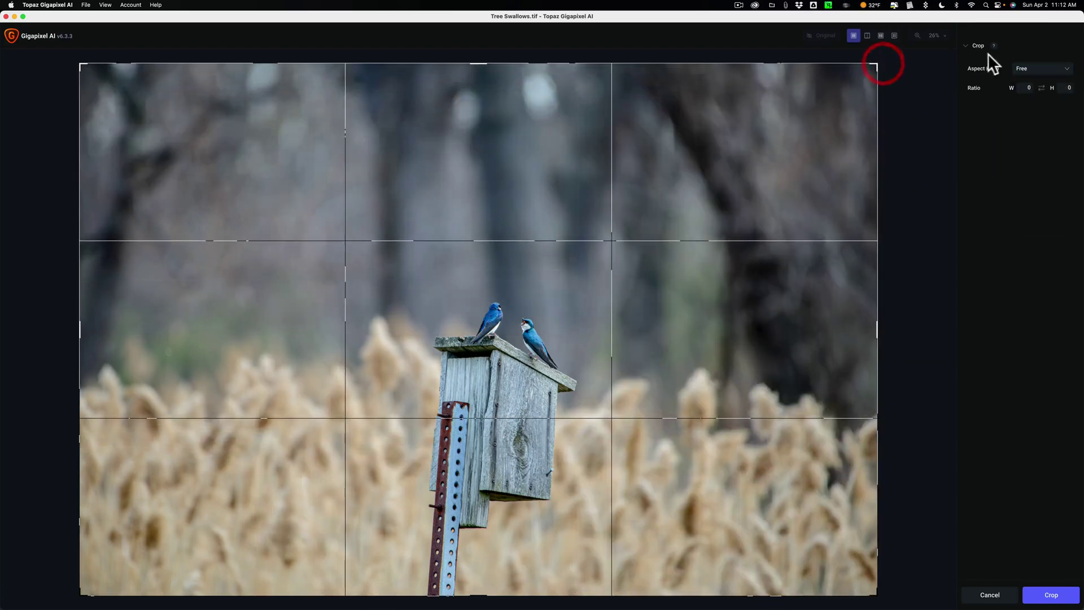
left_click(1028, 99)
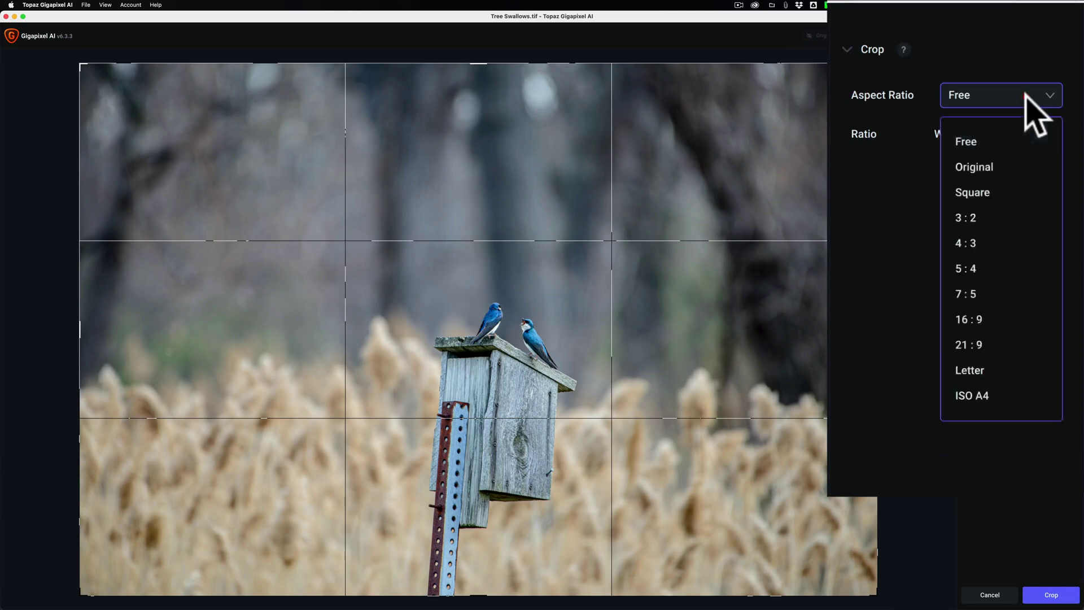
left_click(979, 244)
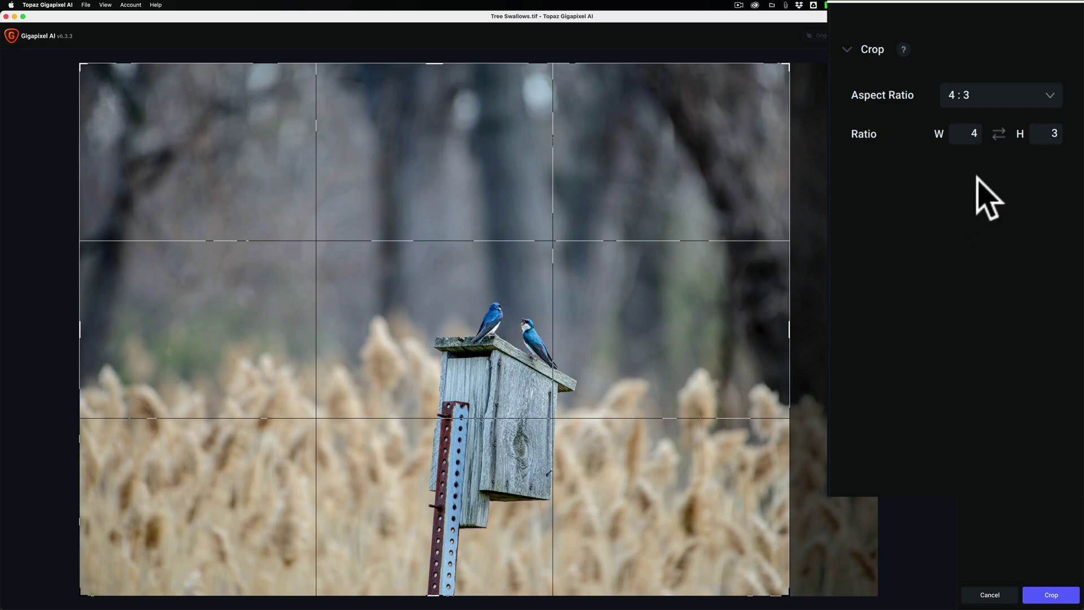
left_click(998, 137)
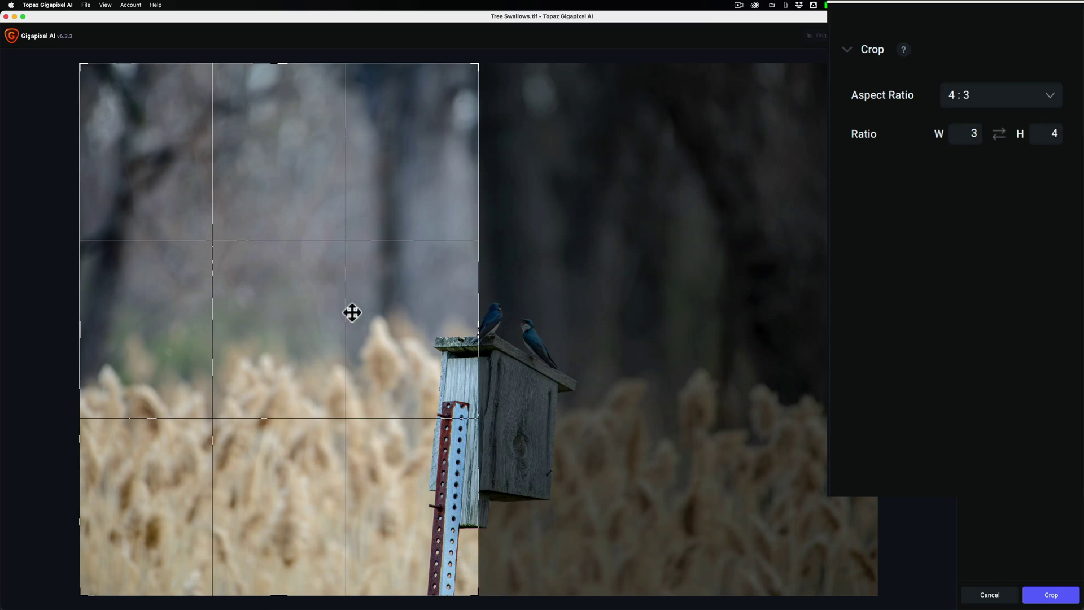
- Fit the crop frame tightly around the birdhouse and the two swallows
left_click(582, 310)
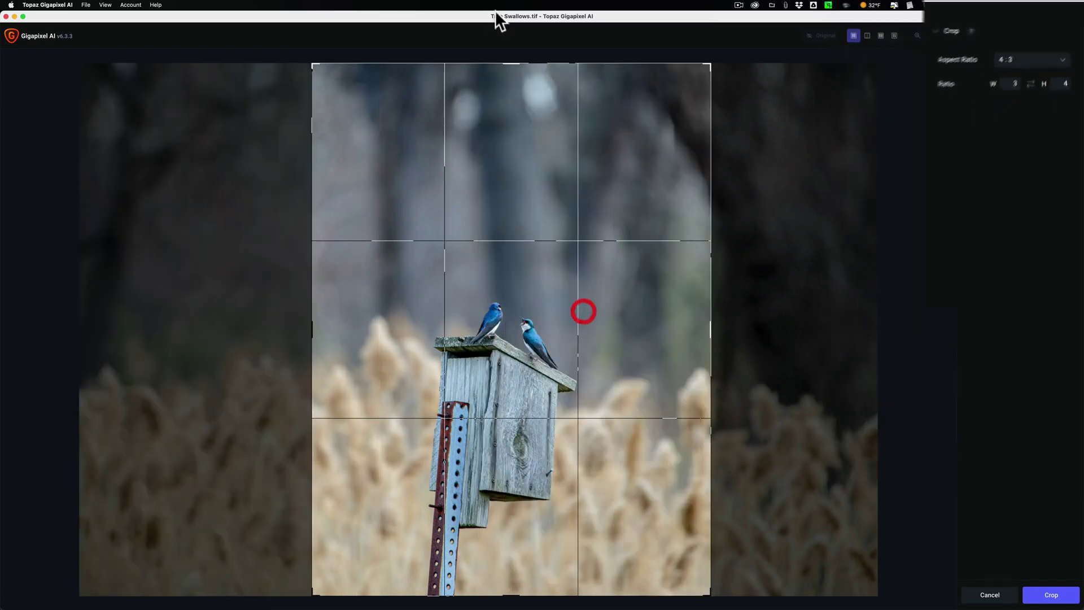
left_click_drag(511, 67, 494, 220)
mouse_move(519, 359)
left_mouse_down()
mouse_move(515, 300)
mouse_move(499, 366)
left_mouse_up()
left_click_drag(499, 596, 500, 567)
mouse_move(505, 513)
left_mouse_down()
mouse_move(507, 523)
mouse_move(506, 511)
left_mouse_up()
left_click(506, 510)
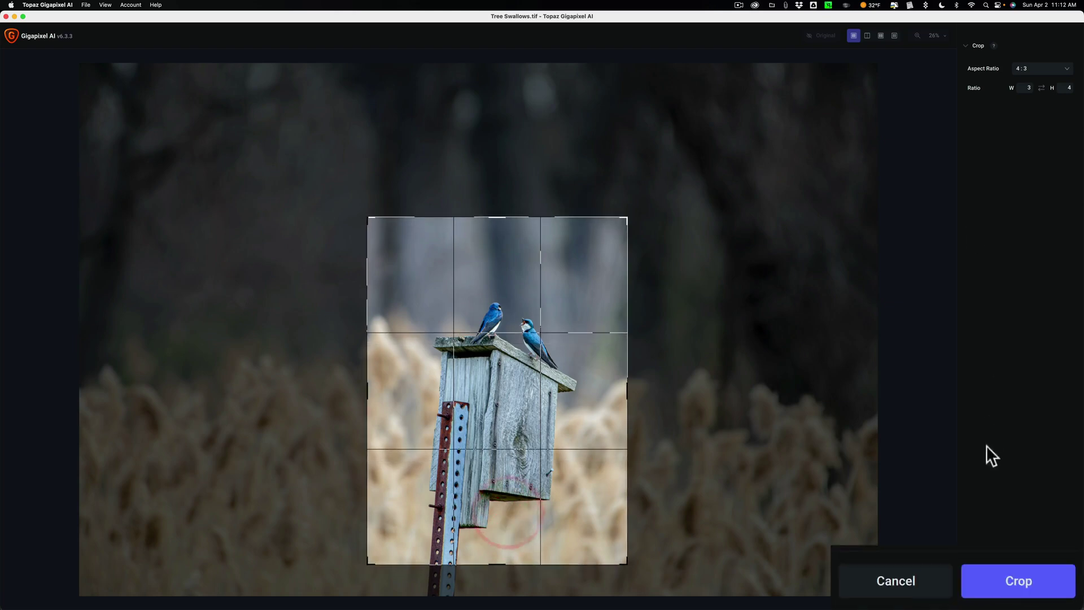
- Apply the crop (2406x3208px, upscaled to 4812x6416px) and view four models at 100%
left_click(1011, 582)
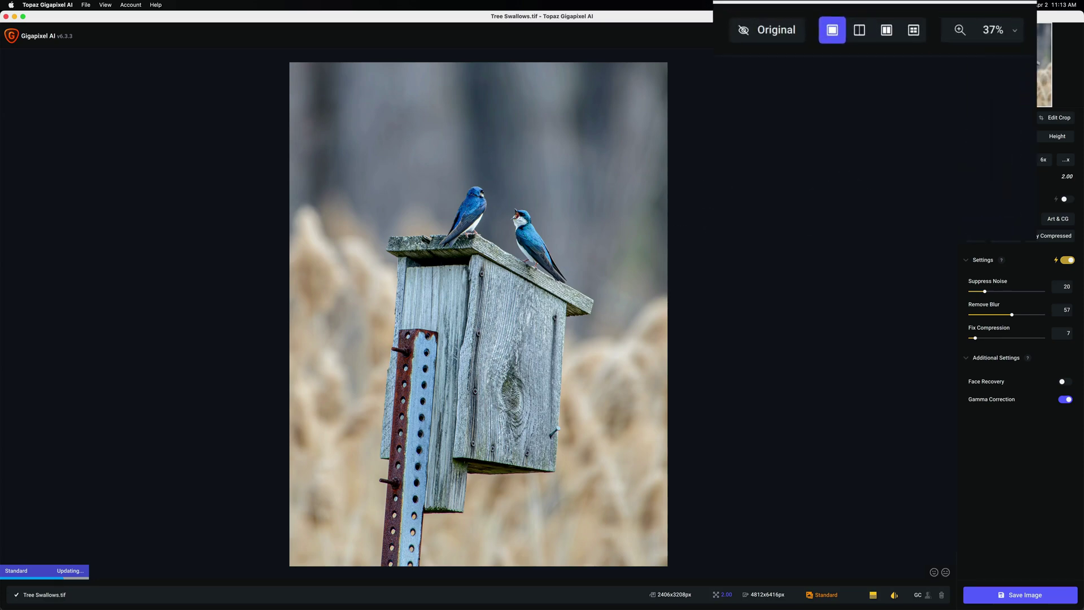
left_click(1006, 33)
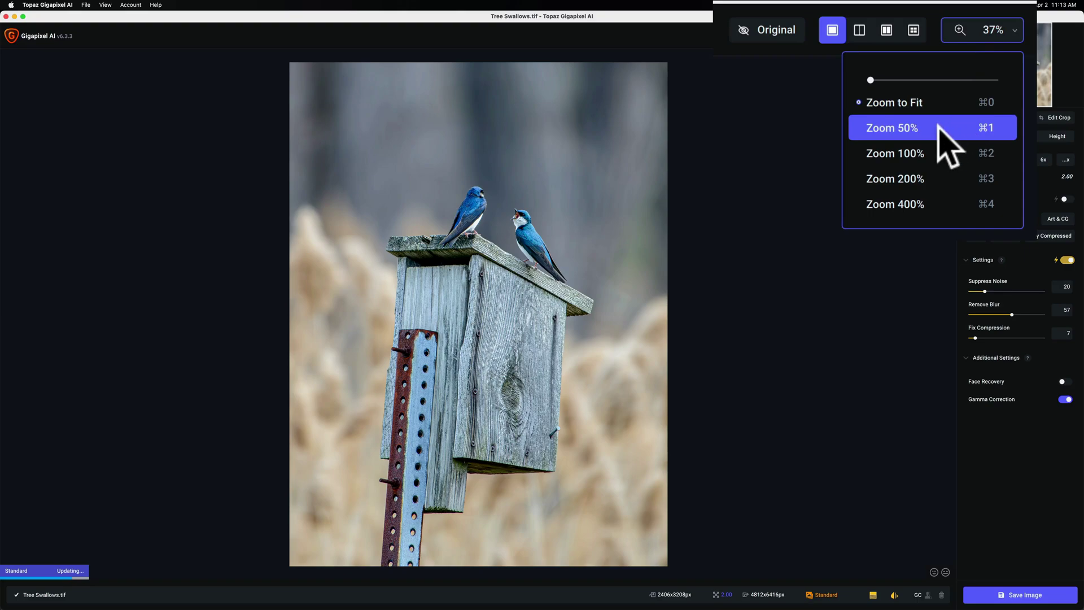
left_click(934, 153)
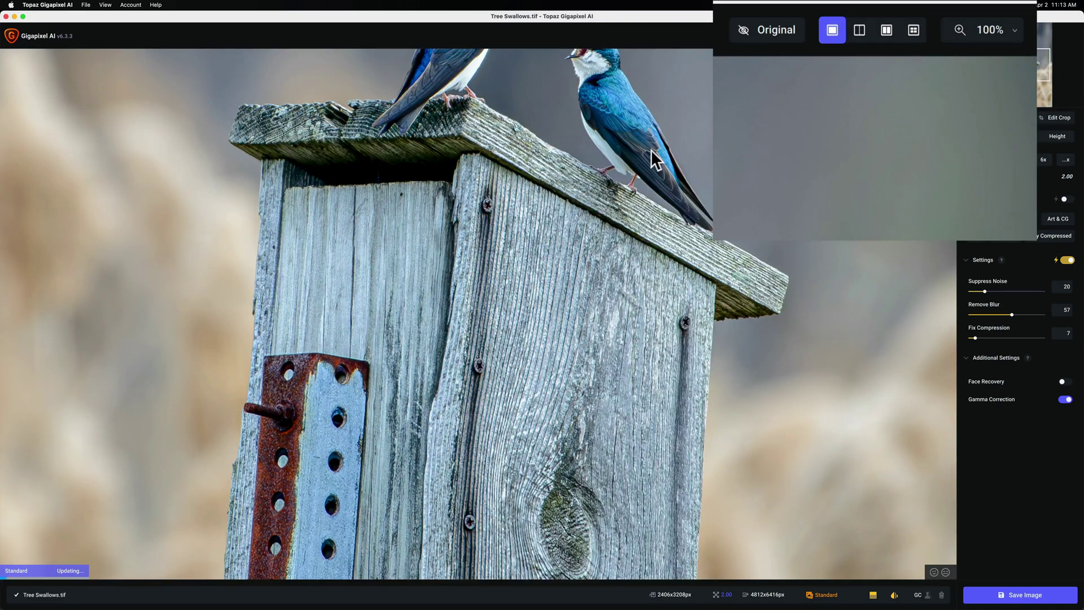
left_click(895, 36)
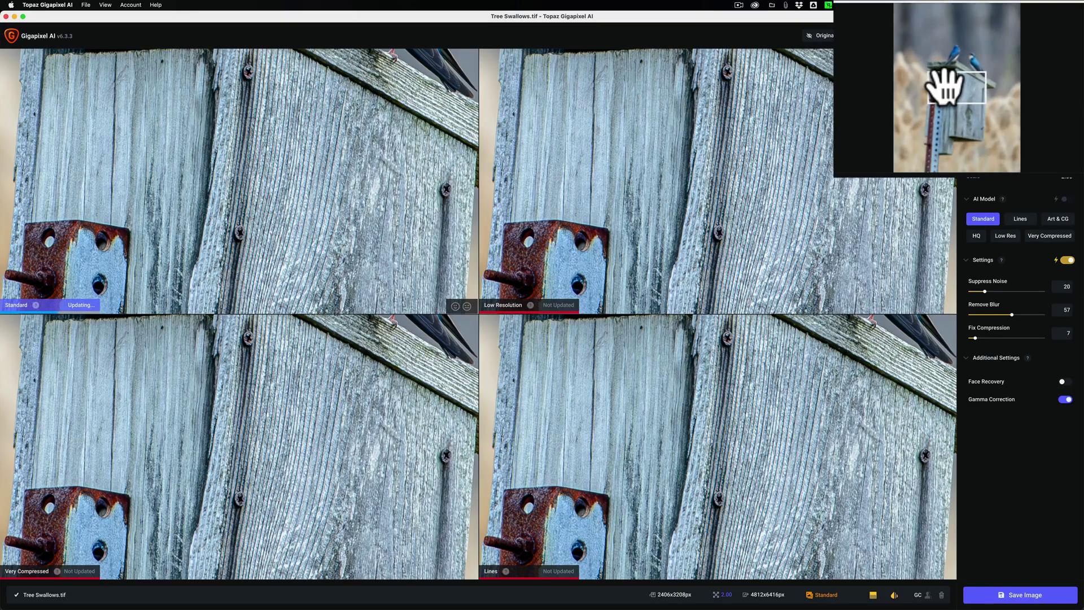
- Pan to the swallows and check the Low Resolution, Very Compressed, Lines and Standard settings
left_click_drag(1013, 63, 1019, 52)
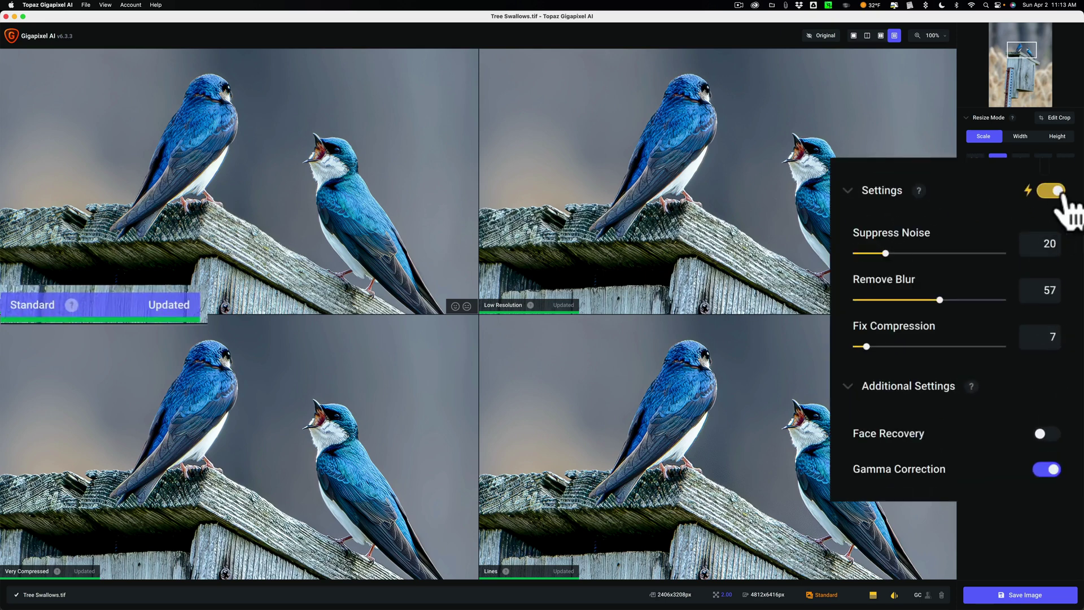
left_click(789, 210)
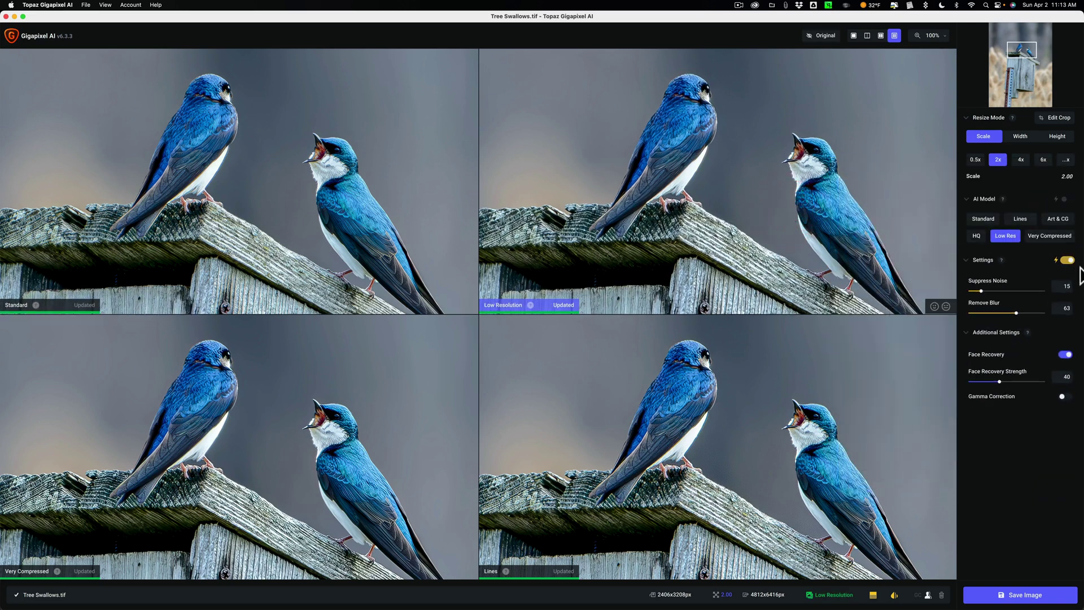
left_click(359, 388)
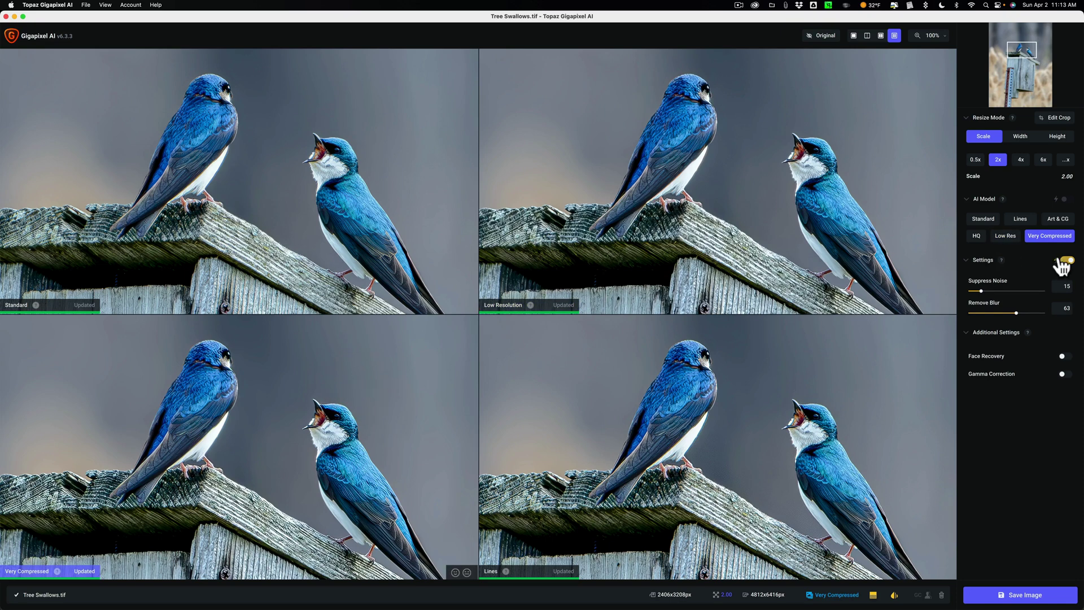
left_click(830, 397)
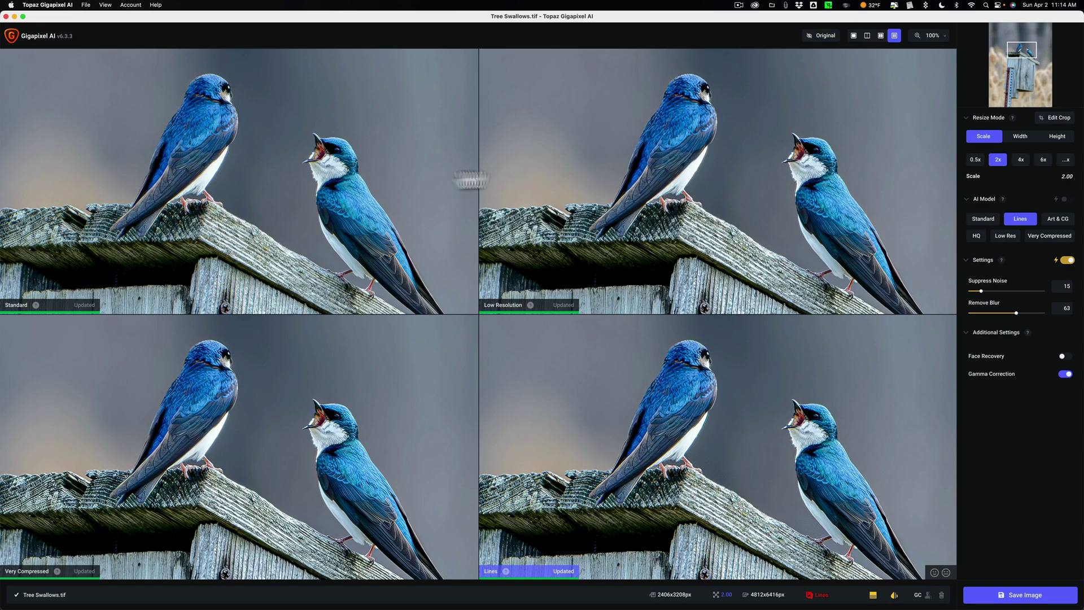
left_click(346, 176)
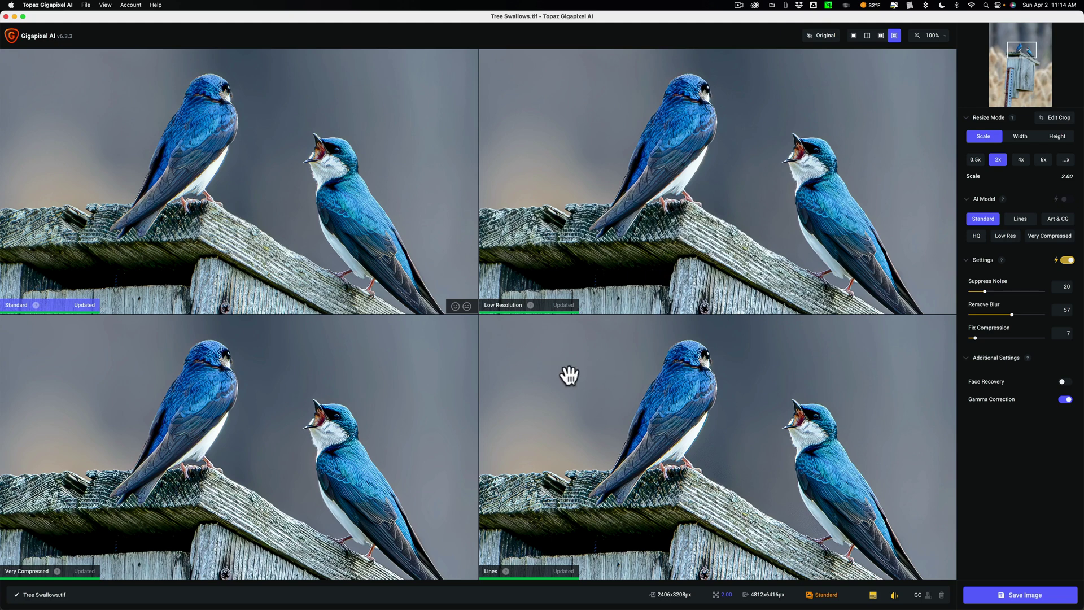
- Switch the Lines preview to HQ, compare with the original, then change it to Art & CG
left_click(606, 387)
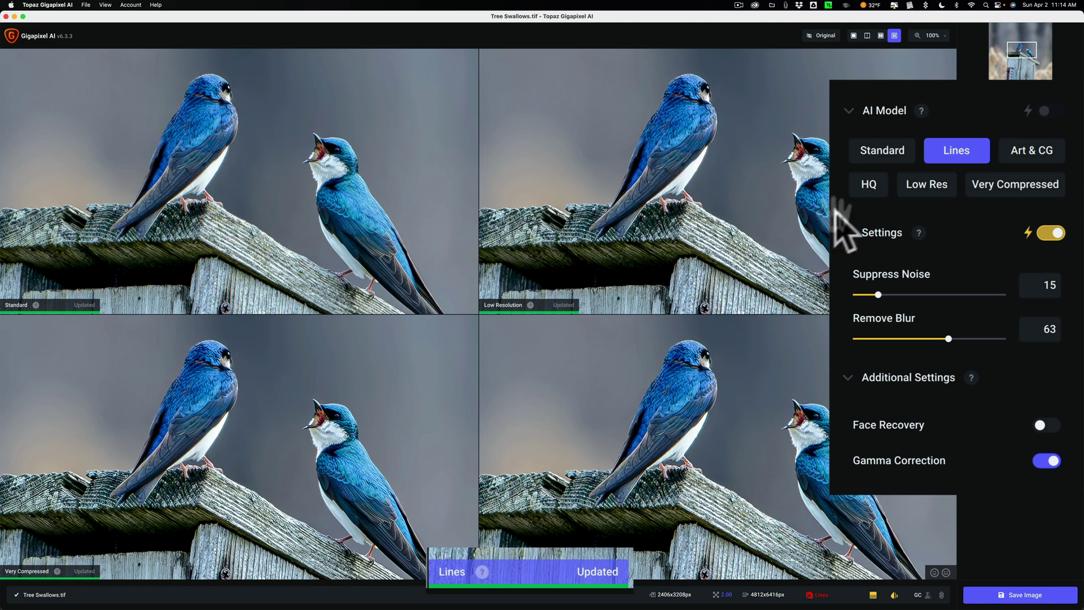
left_click(863, 190)
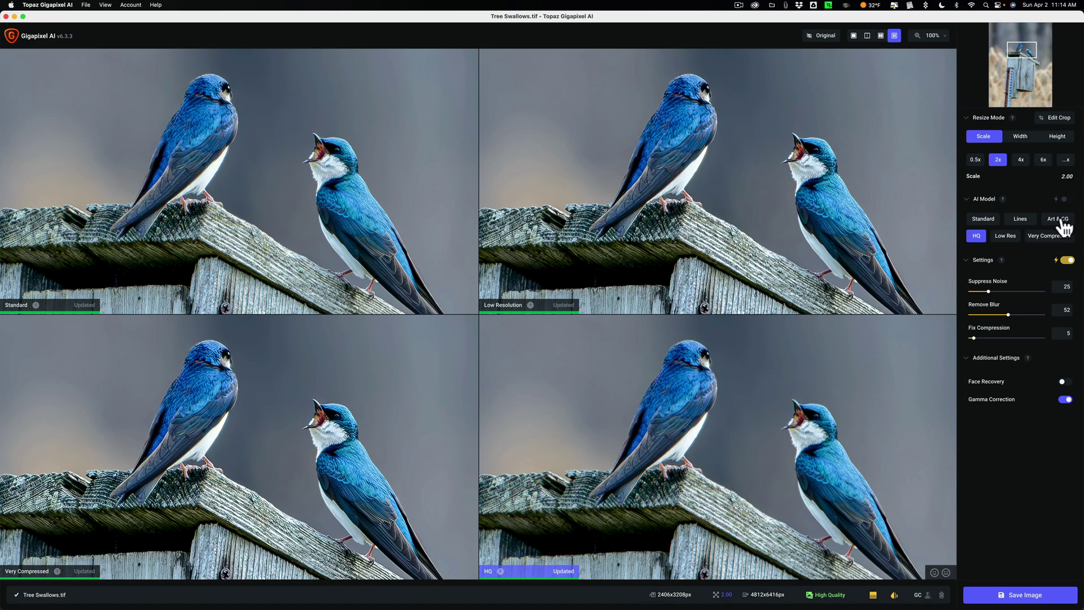
left_click(847, 373)
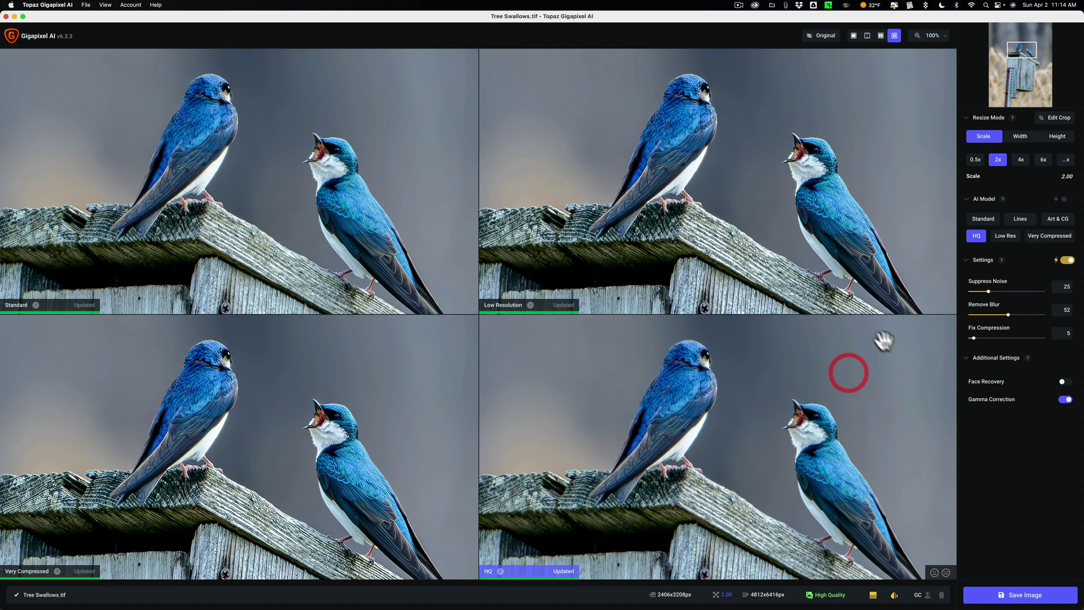
left_click(1049, 220)
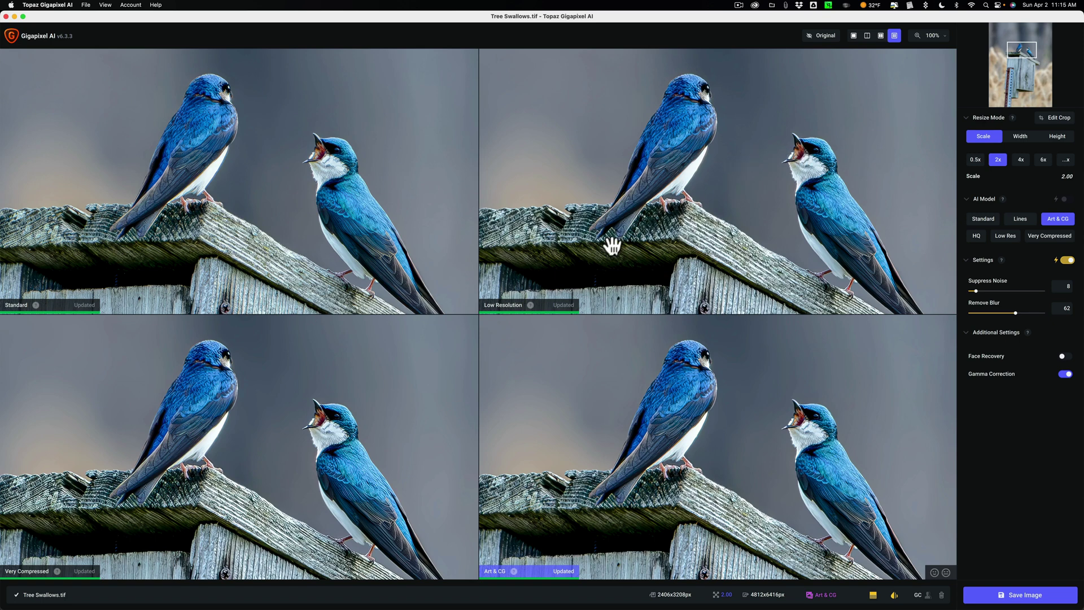
- Select the Low Resolution preview, turn Face Recovery off and Gamma Correction on
left_click(287, 230)
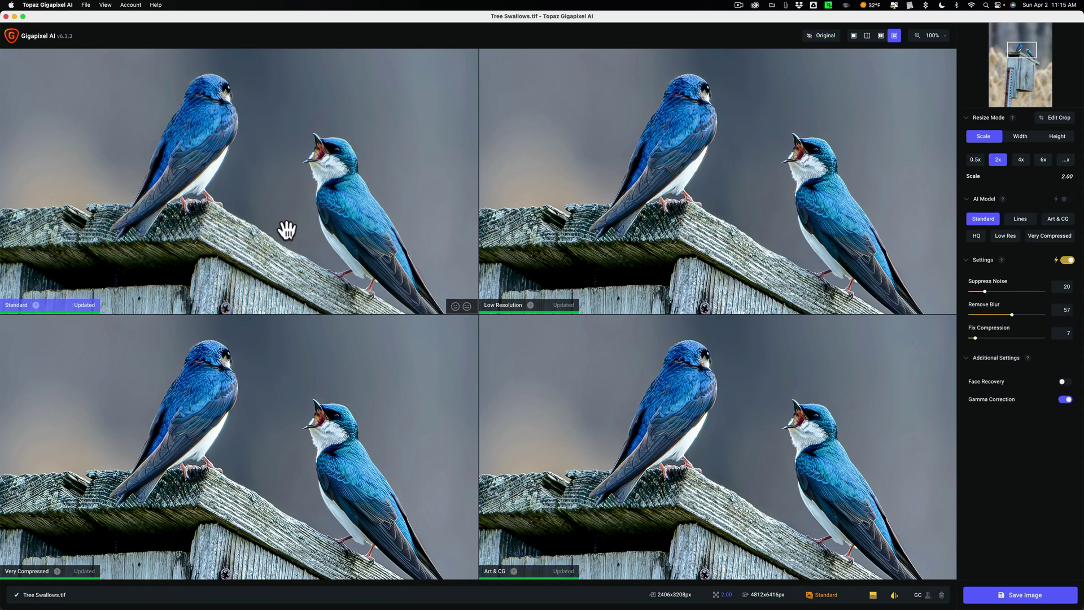
left_click(799, 193)
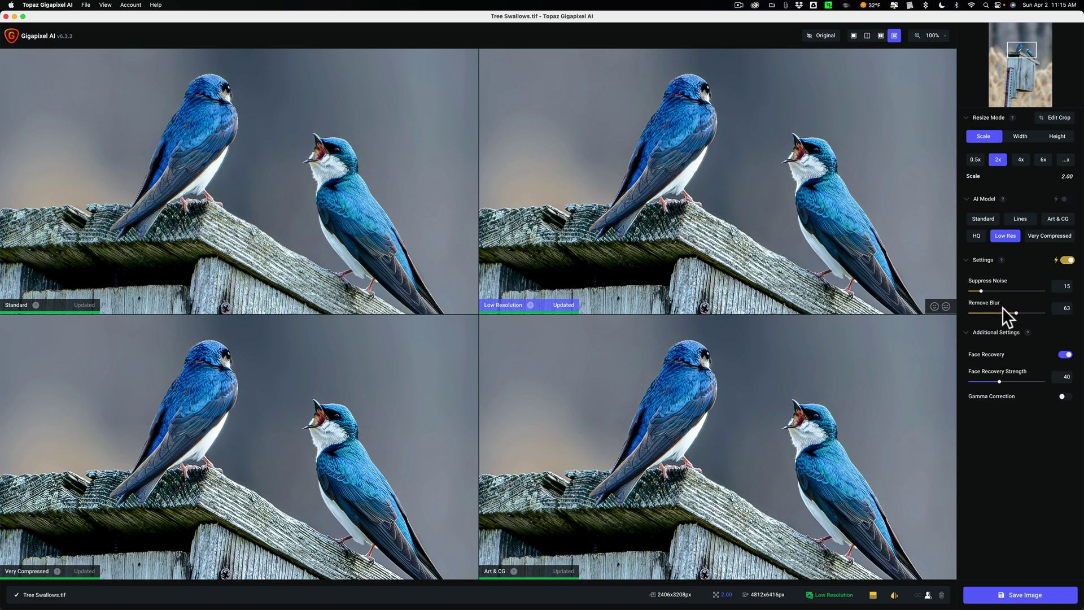
left_click(1065, 356)
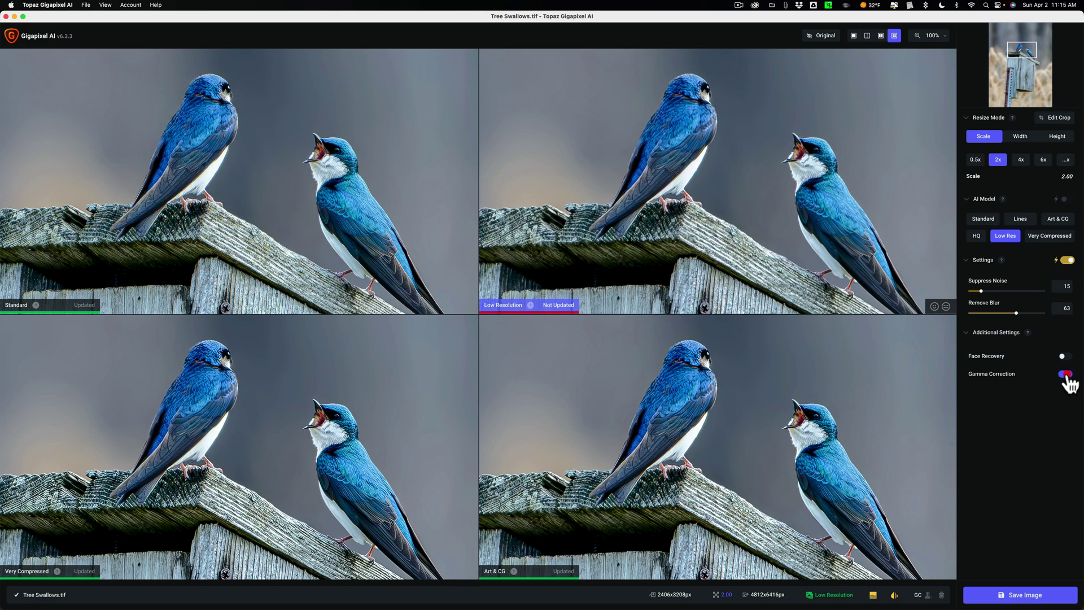
left_click(1066, 375)
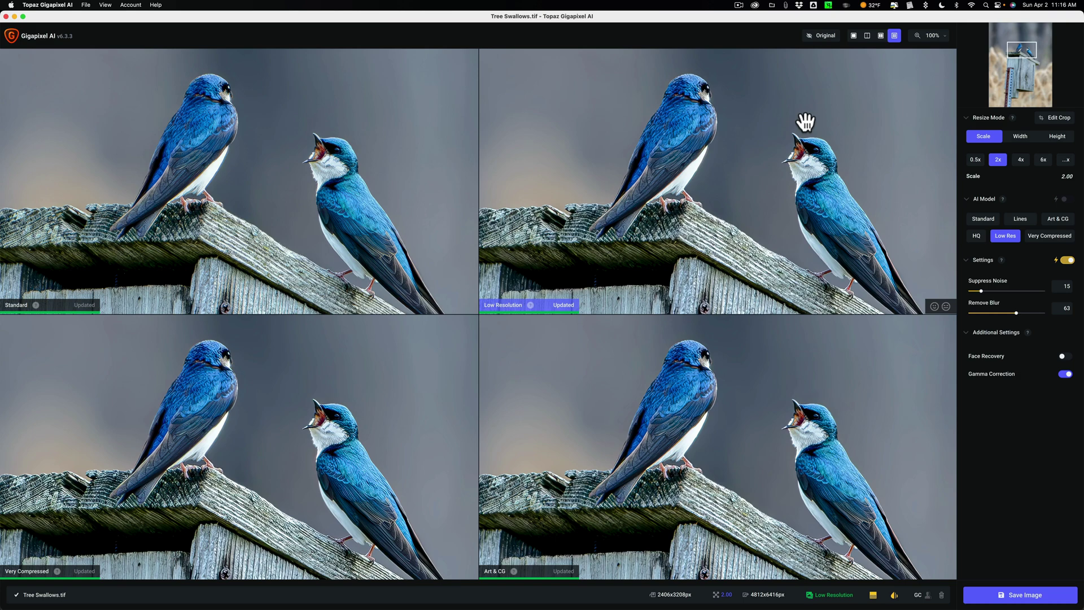
- Switch to Single View so only the Low Resolution swallows result is shown
left_click(854, 37)
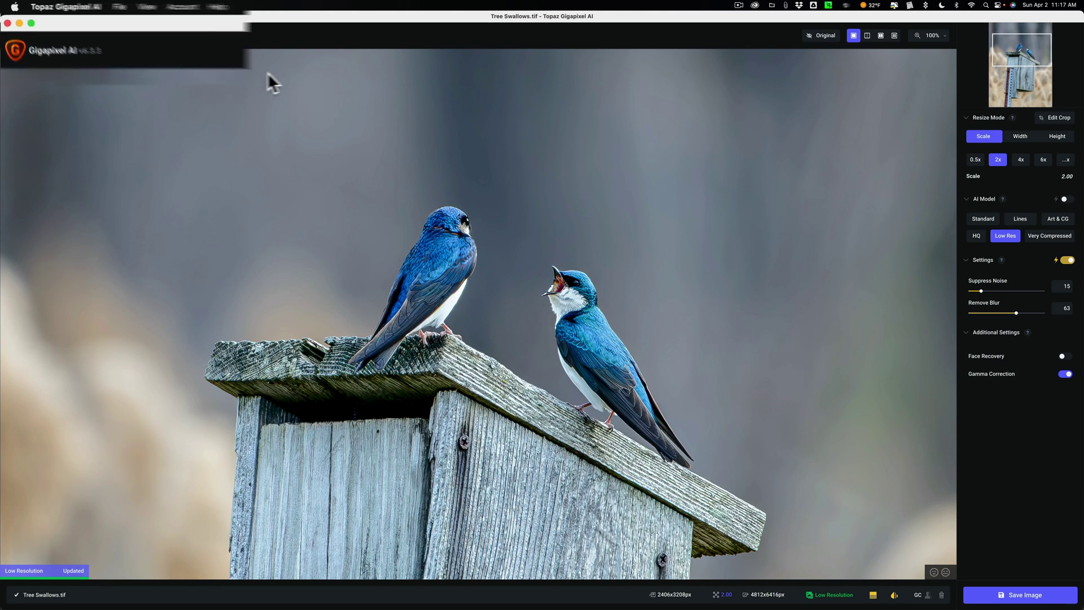
- Open the Save As settings and set the image format to JPG
left_click(243, 13)
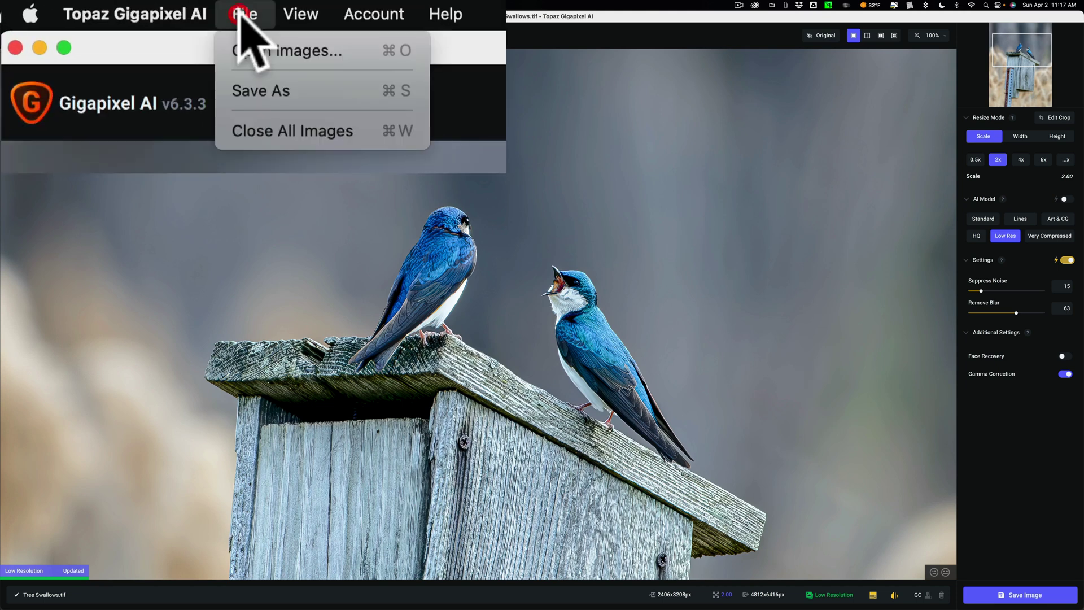
left_click(250, 87)
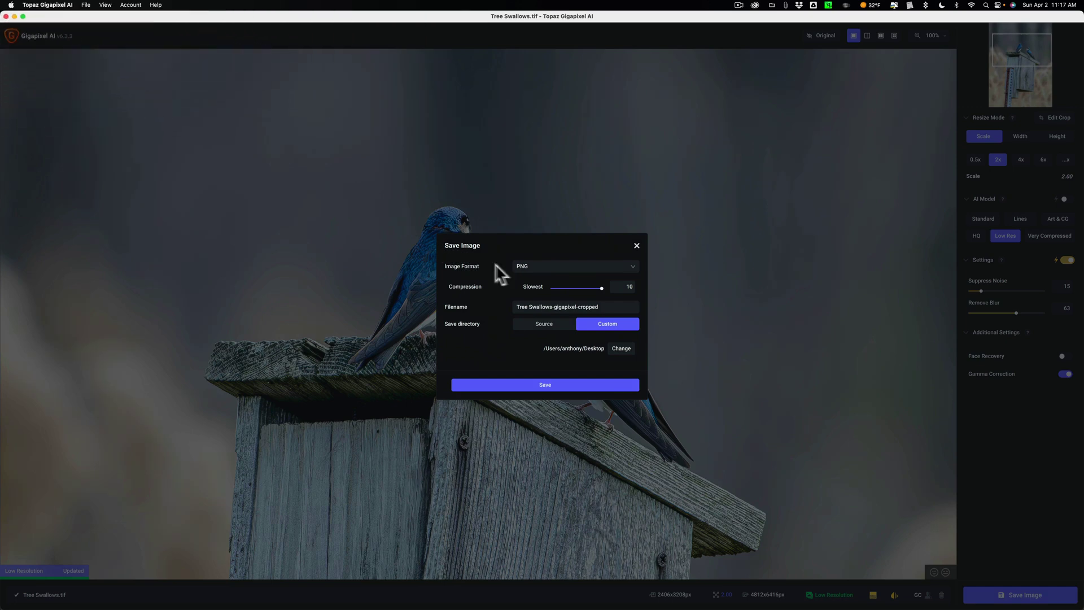
left_click(703, 215)
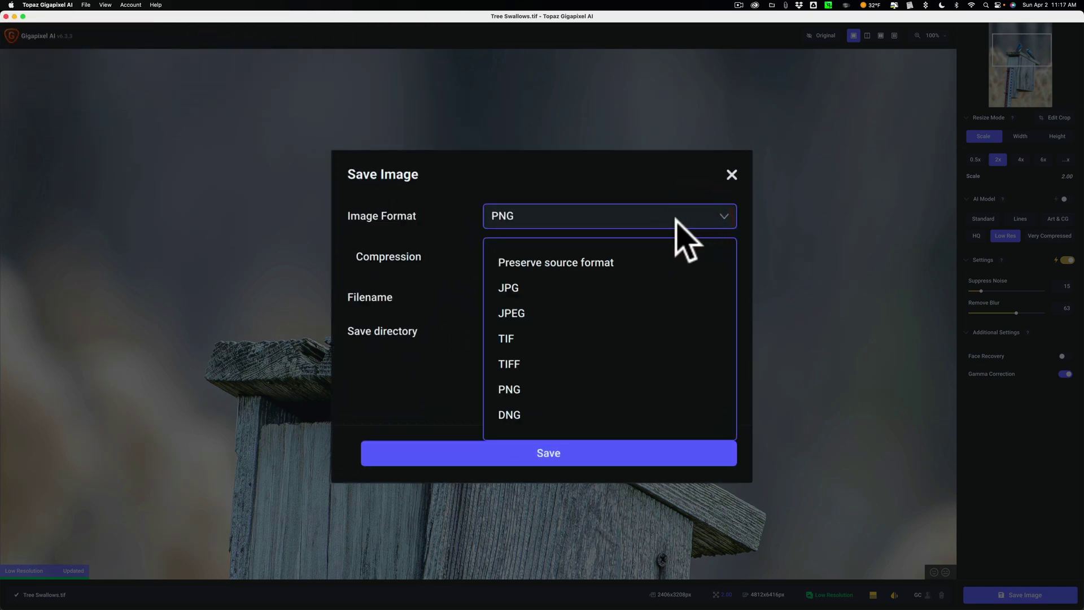
left_click(537, 286)
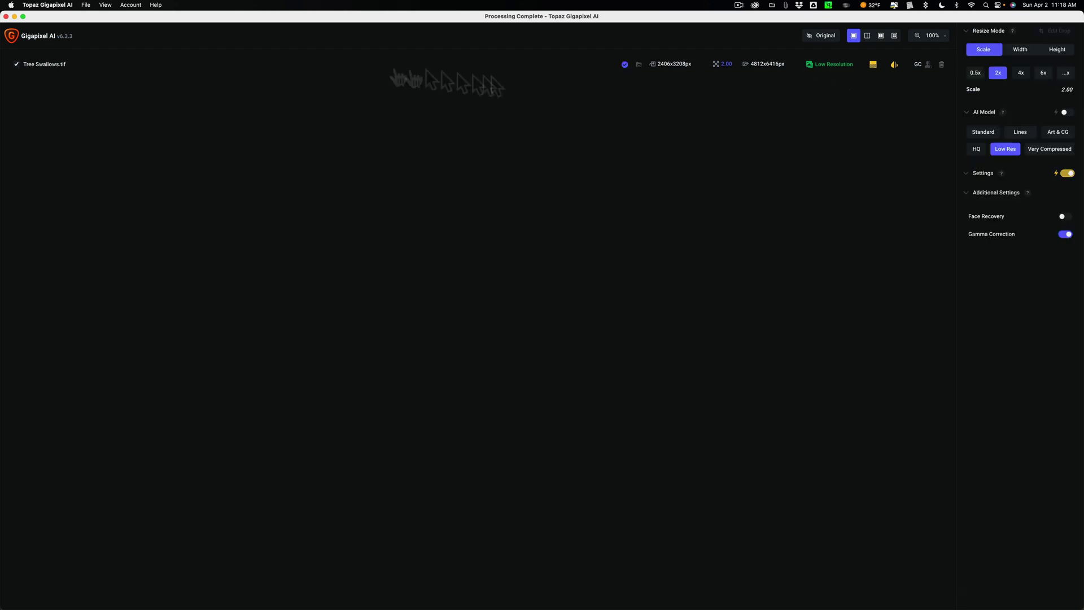
- Quit Gigapixel AI, move the exported swallows JPG onto the desktop and open it in Preview
left_click(29, 5)
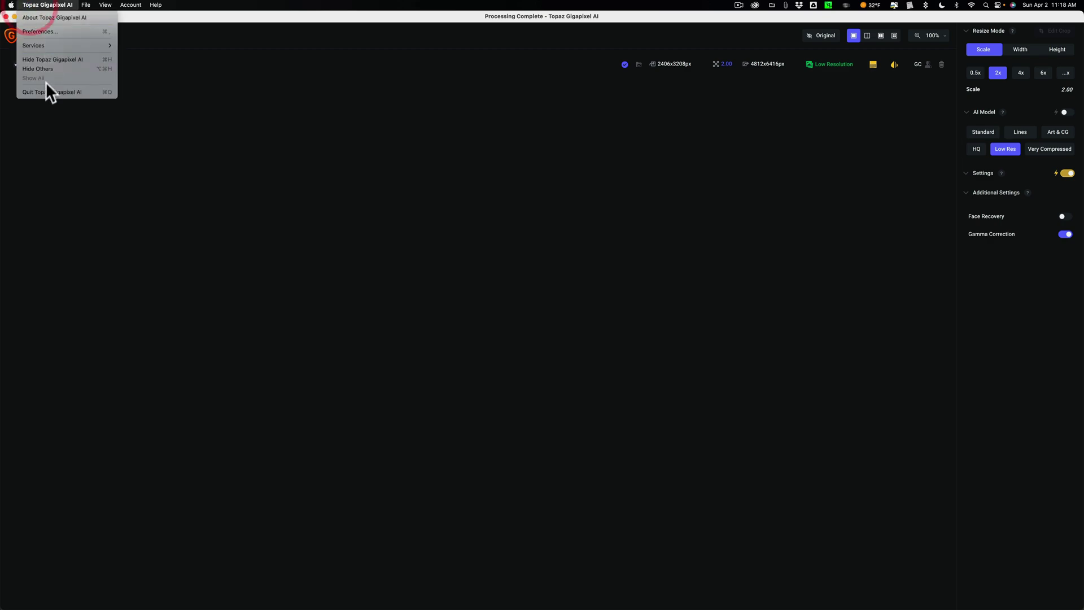
left_click(45, 92)
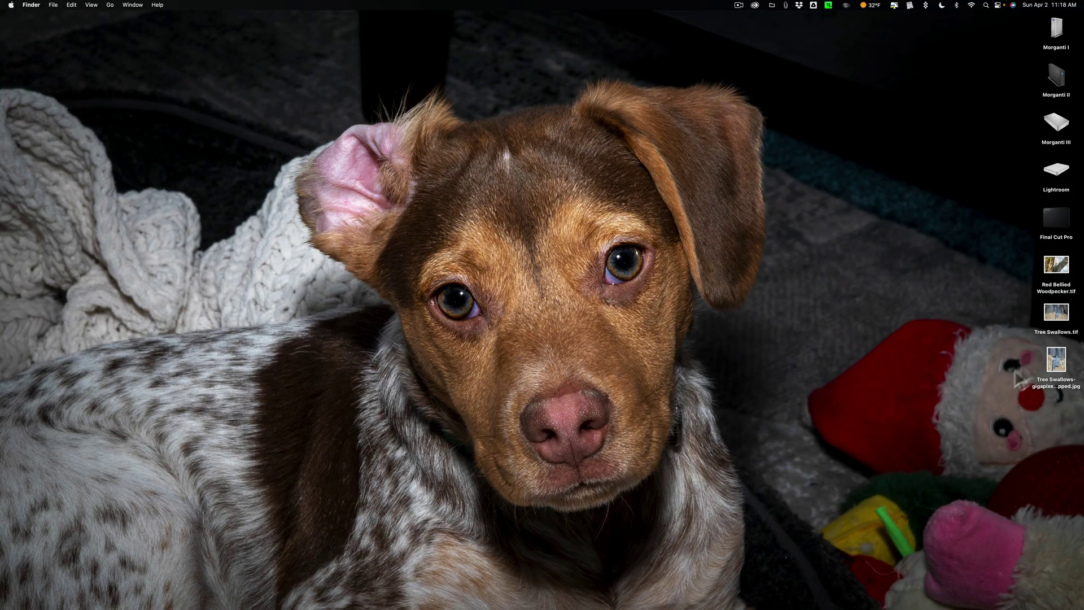
left_click_drag(1054, 362, 796, 164)
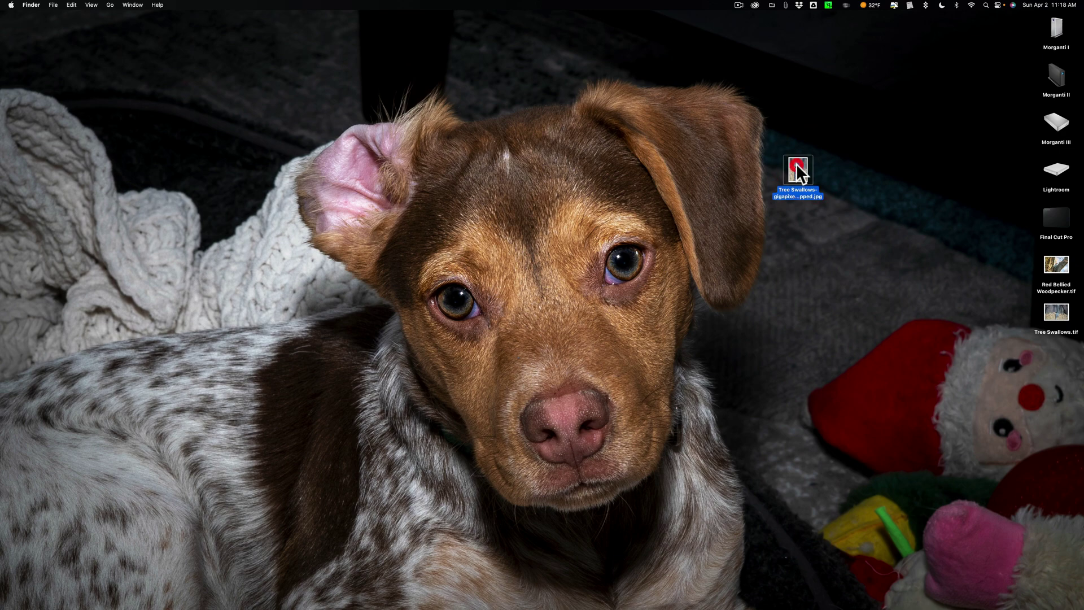
double_click(796, 165)
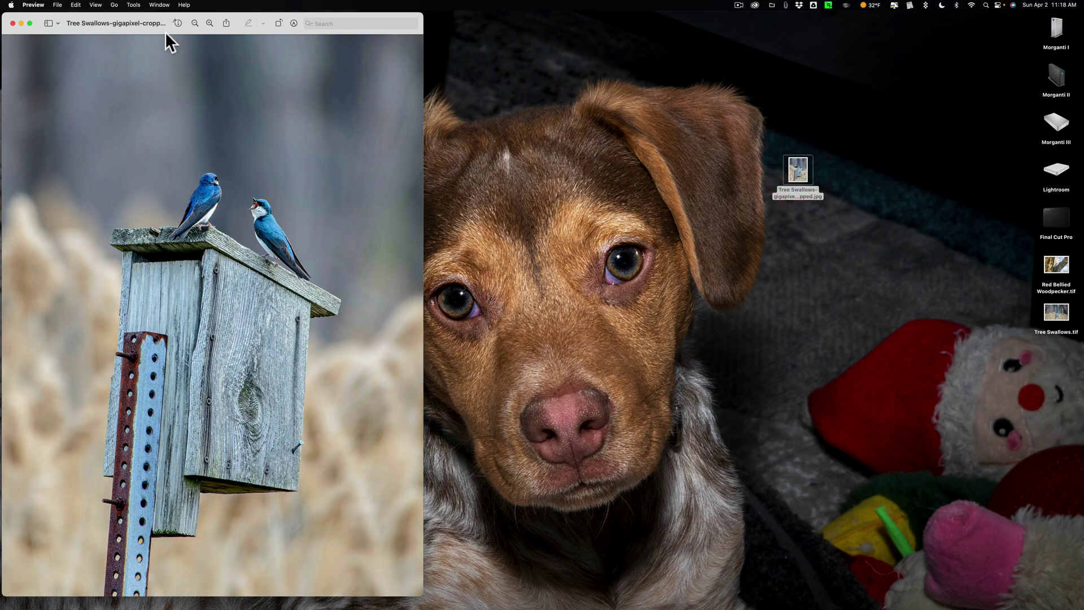
- Open the original Tree Swallows.tif for comparison, then close both Preview windows
left_click(1056, 317)
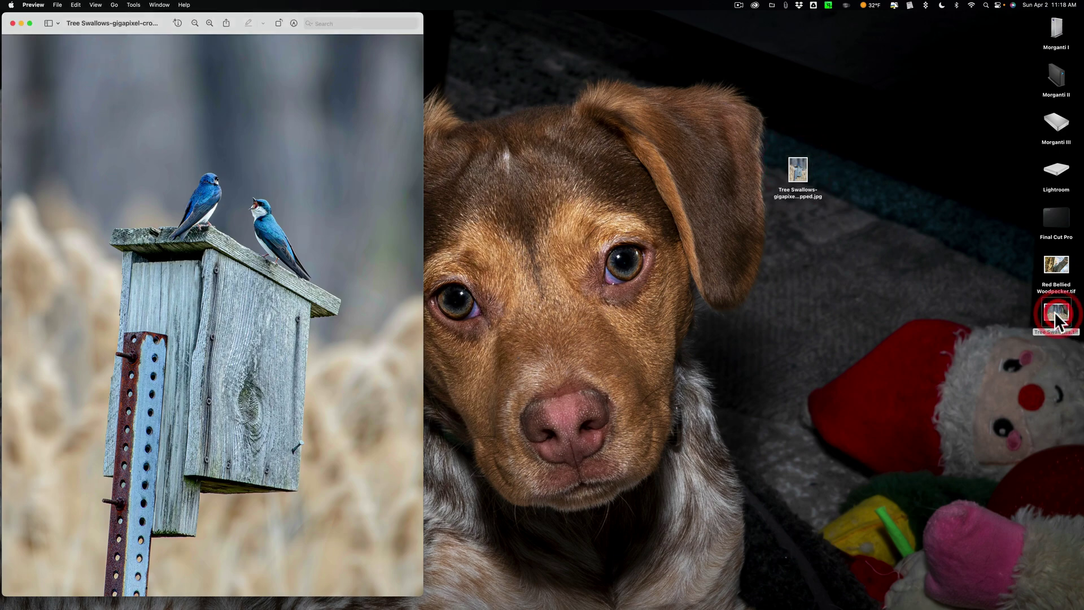
double_click(1057, 316)
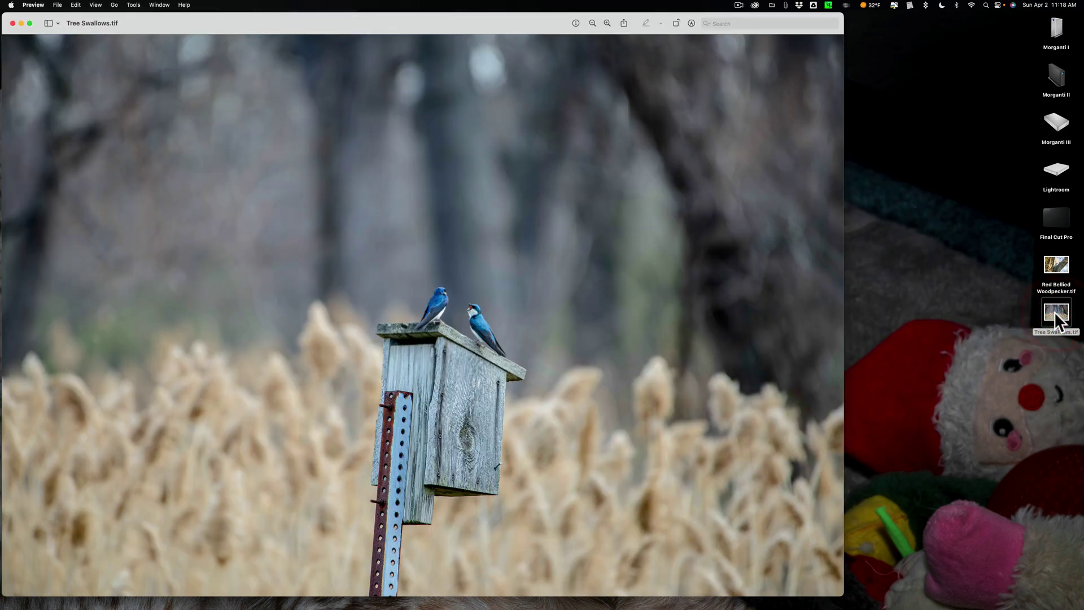
left_click(12, 23)
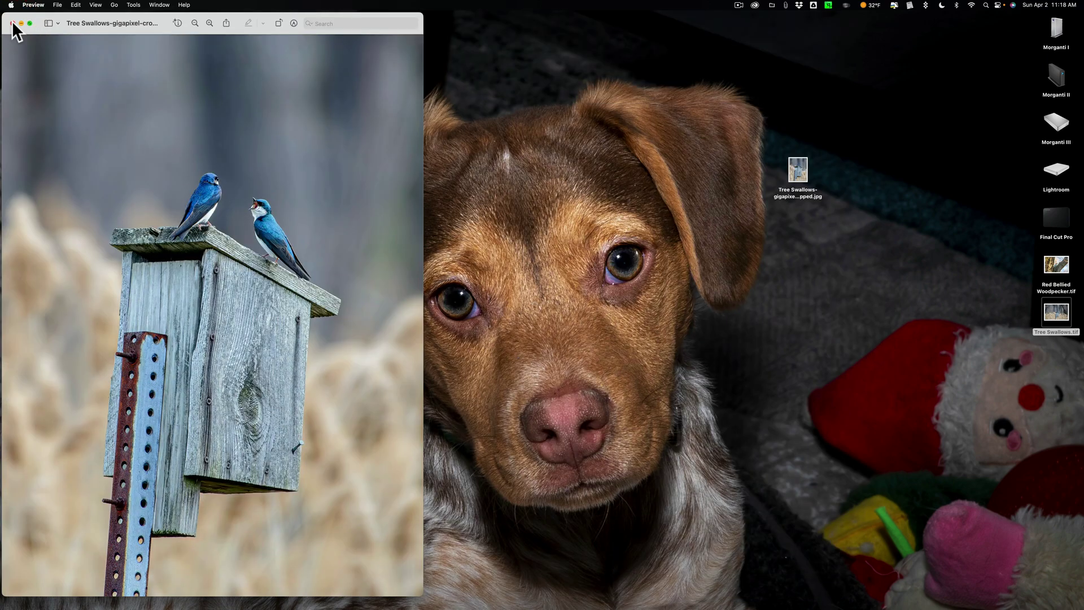
left_click(12, 22)
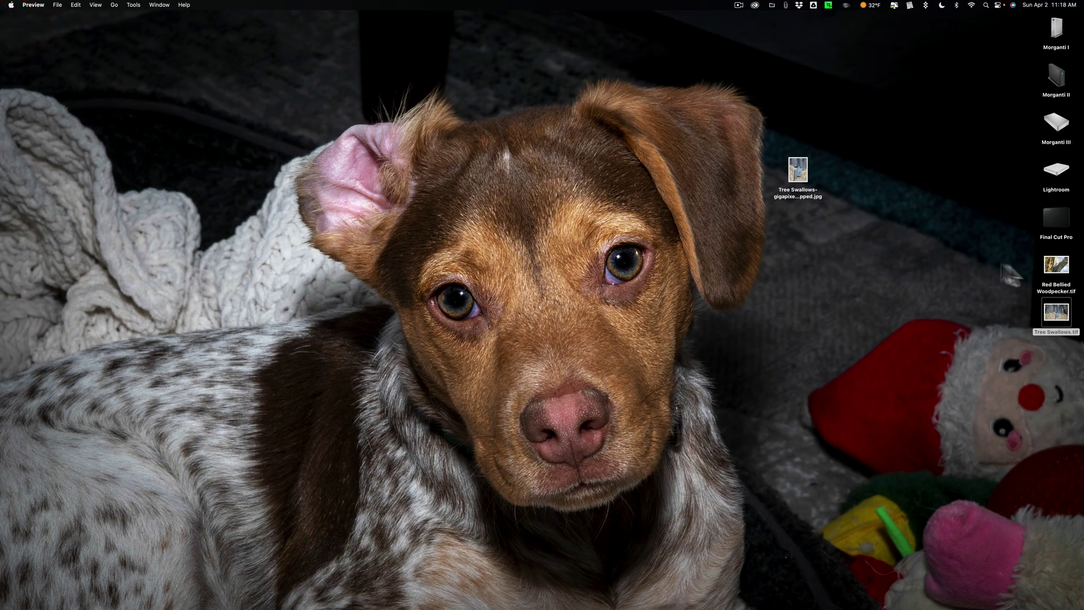
- Drag Red Bellied Woodpecker.tif from the desktop onto the Gigapixel AI Dock icon
left_click_drag(1053, 265, 737, 587)
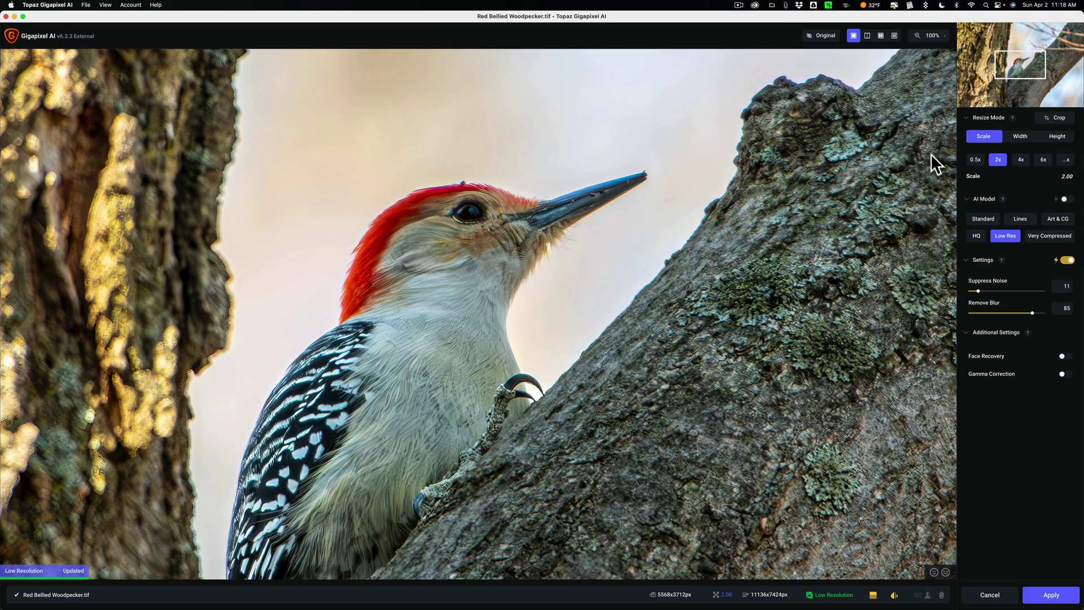
- Start a crop with the aspect ratio set to 4:3 and flipped to portrait 3:4
left_click(1048, 117)
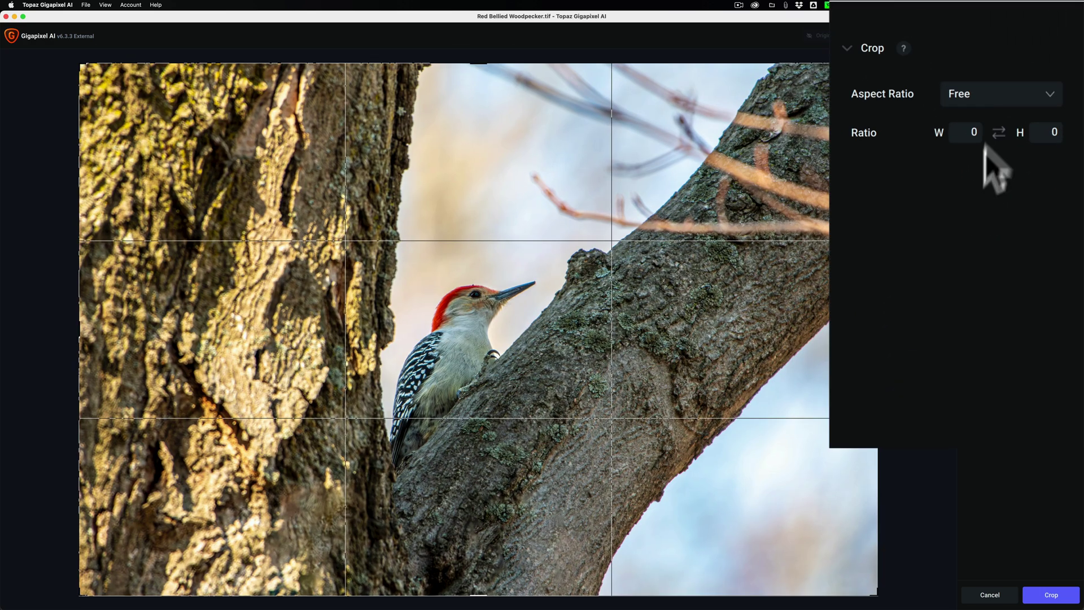
left_click(997, 99)
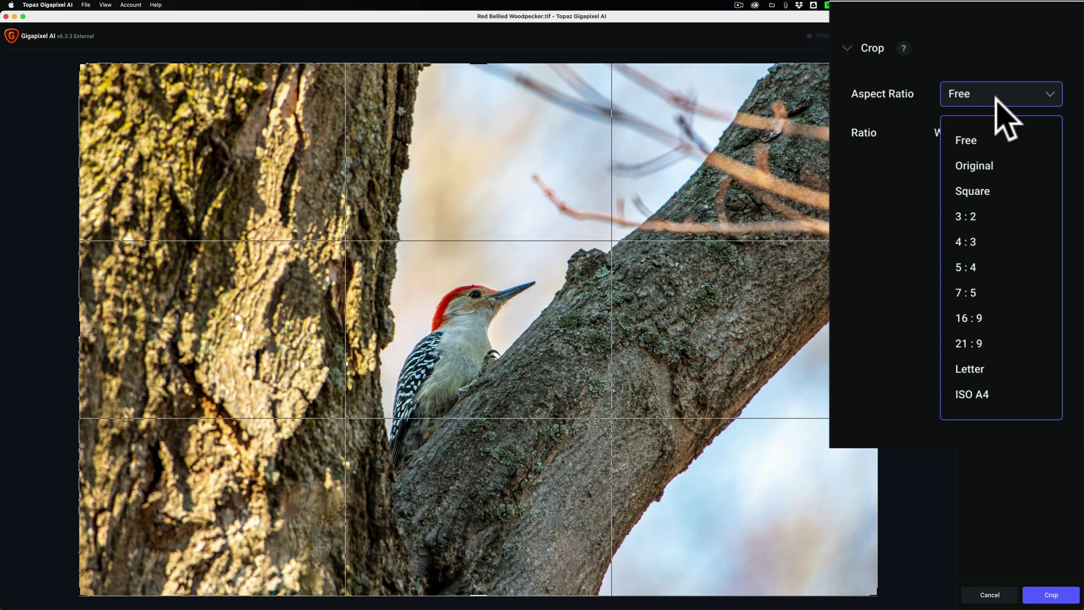
left_click(988, 233)
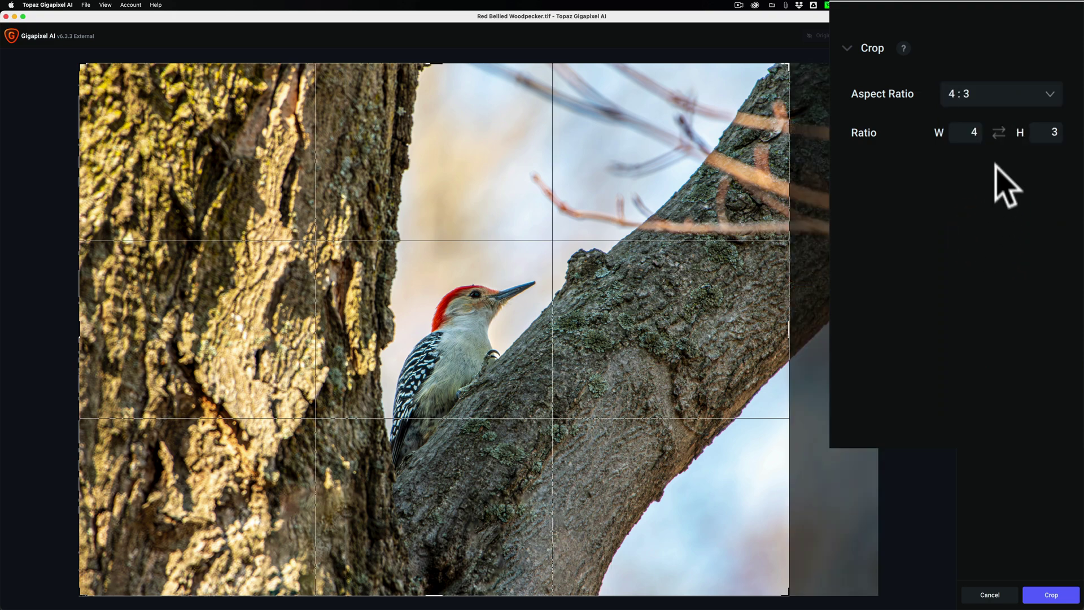
left_click(1000, 133)
- Position and tighten the 3:4 crop frame around the woodpecker, then apply the crop
left_click_drag(242, 344, 422, 345)
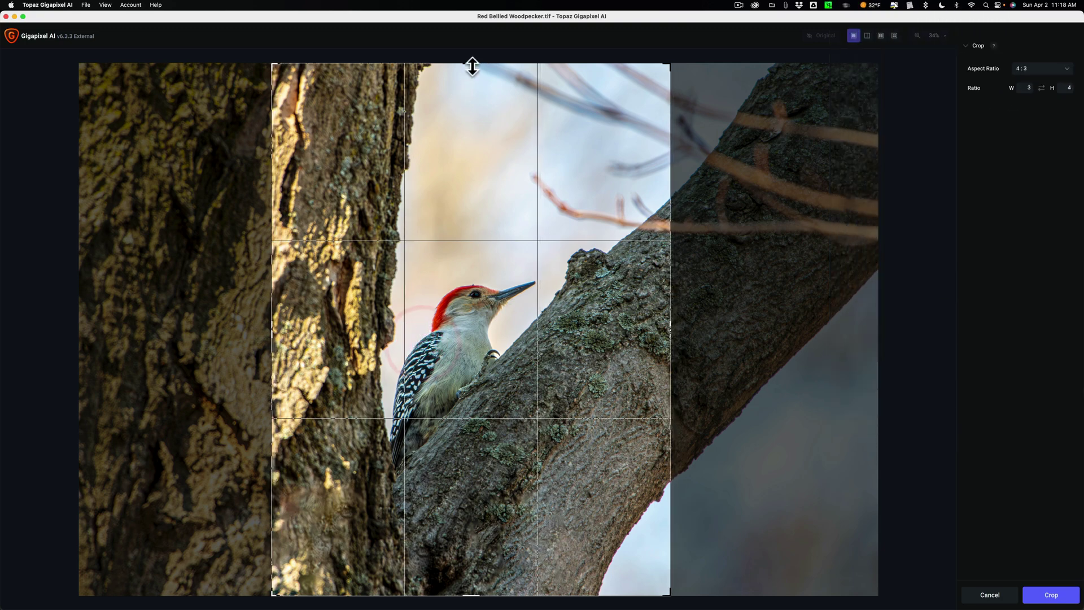
left_click_drag(472, 64, 468, 193)
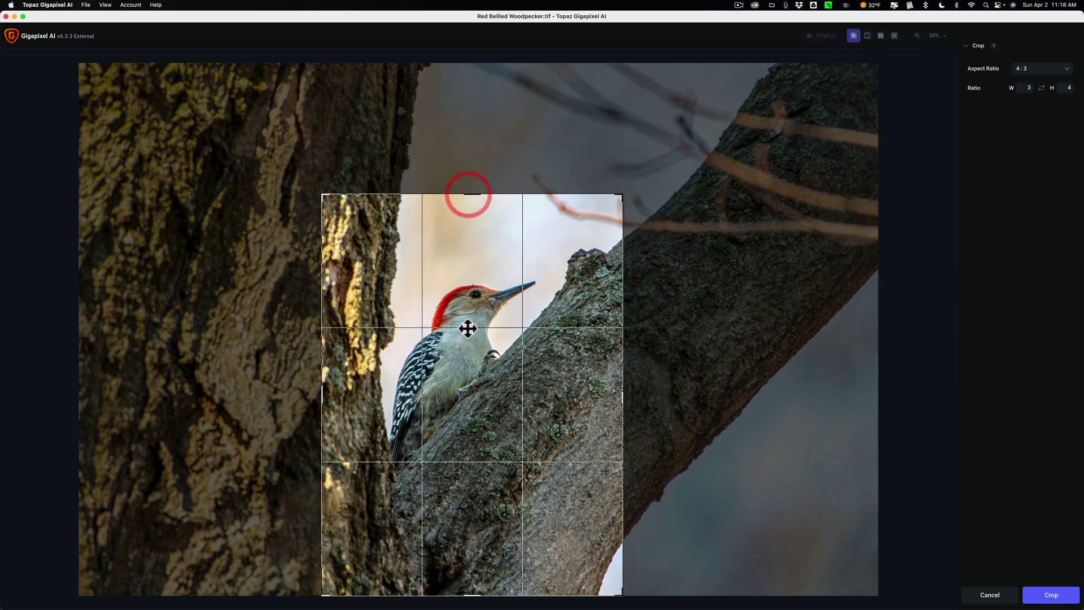
left_click_drag(474, 261, 465, 242)
left_click_drag(467, 166, 472, 186)
left_click_drag(477, 312, 481, 305)
left_click_drag(477, 181, 477, 186)
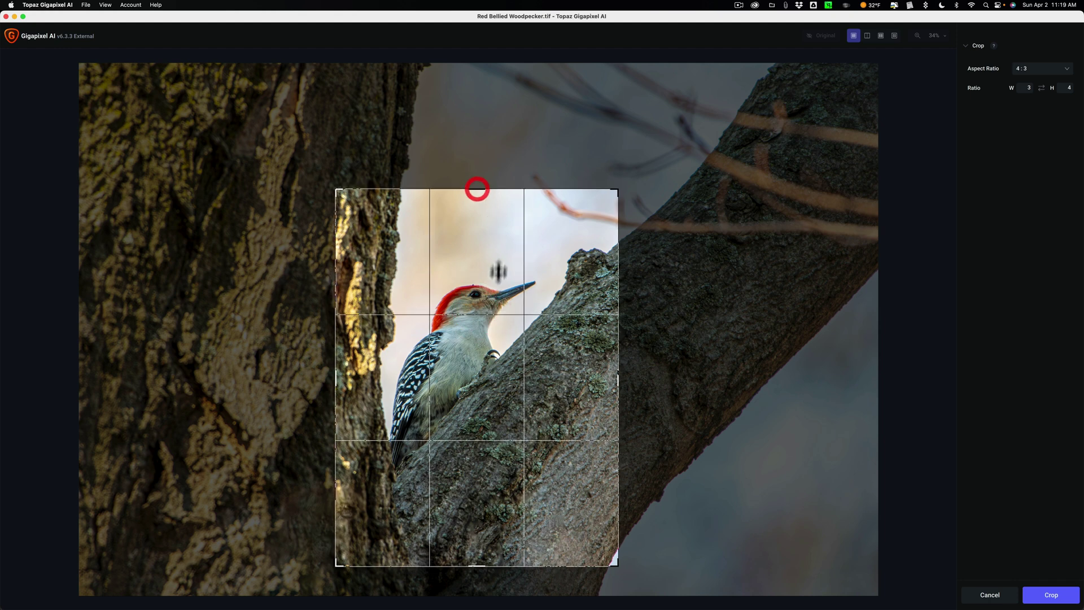
mouse_move(494, 291)
left_mouse_down()
mouse_move(495, 301)
mouse_move(495, 287)
left_mouse_up()
left_click_drag(480, 559, 479, 547)
left_click_drag(479, 433, 477, 436)
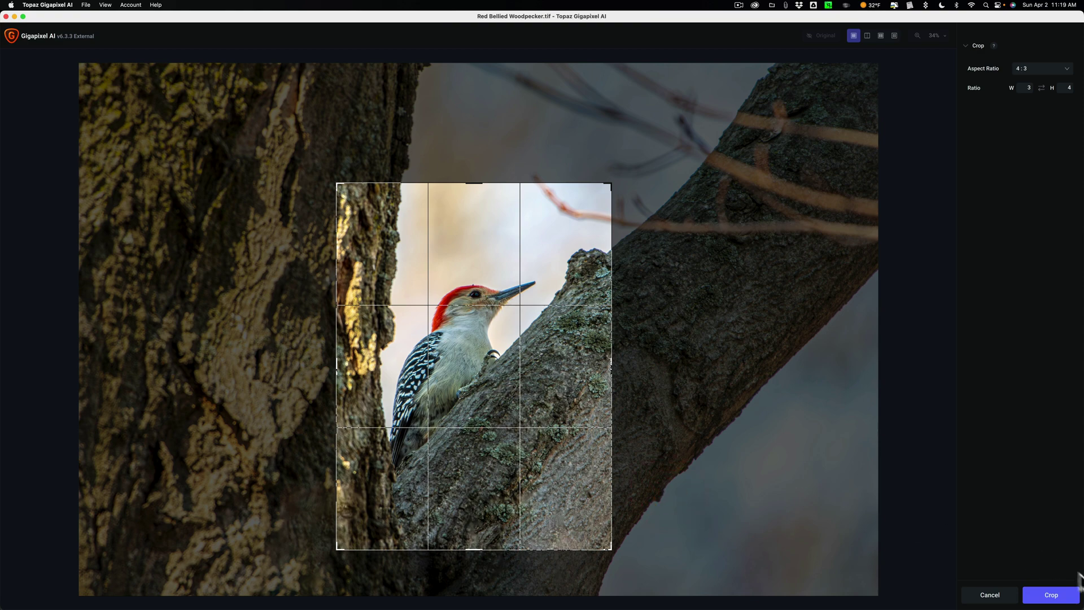
left_click(1047, 598)
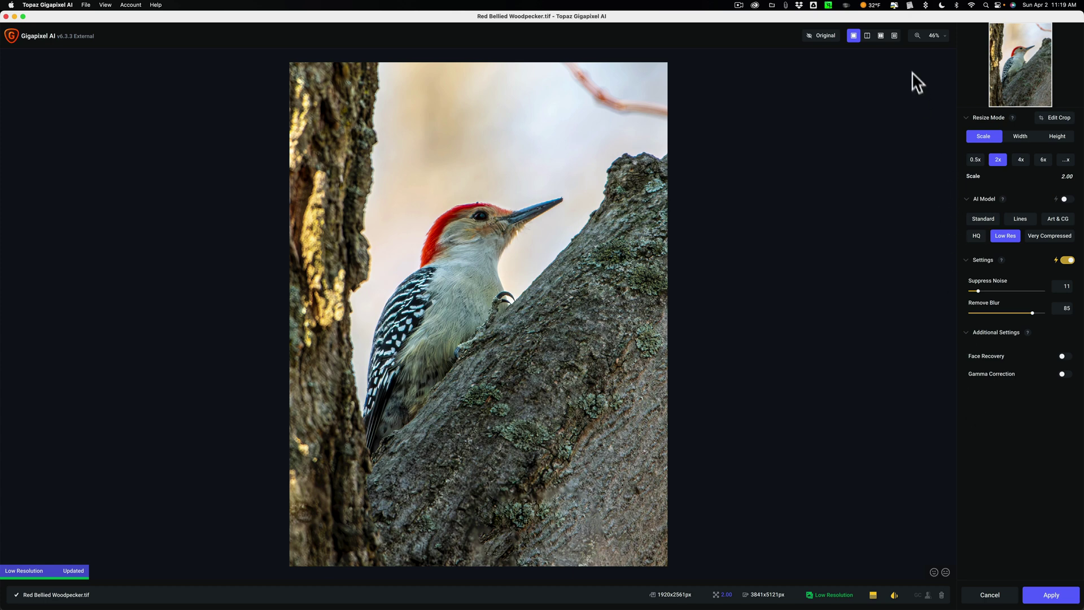
- Show the four-model comparison at 100% zoom, panned up to the woodpecker's head
left_click(894, 36)
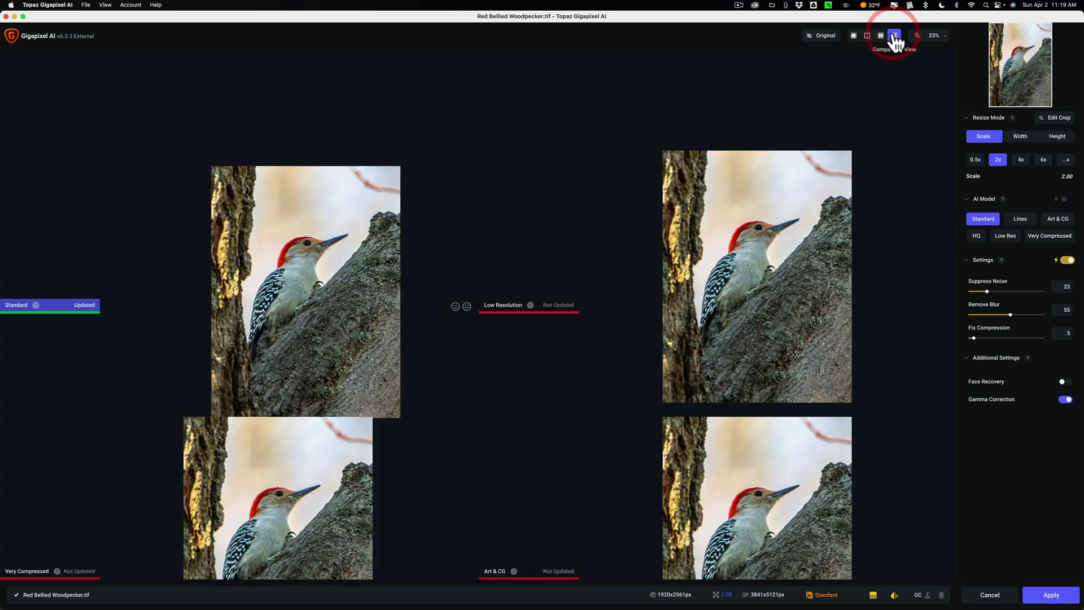
left_click(938, 36)
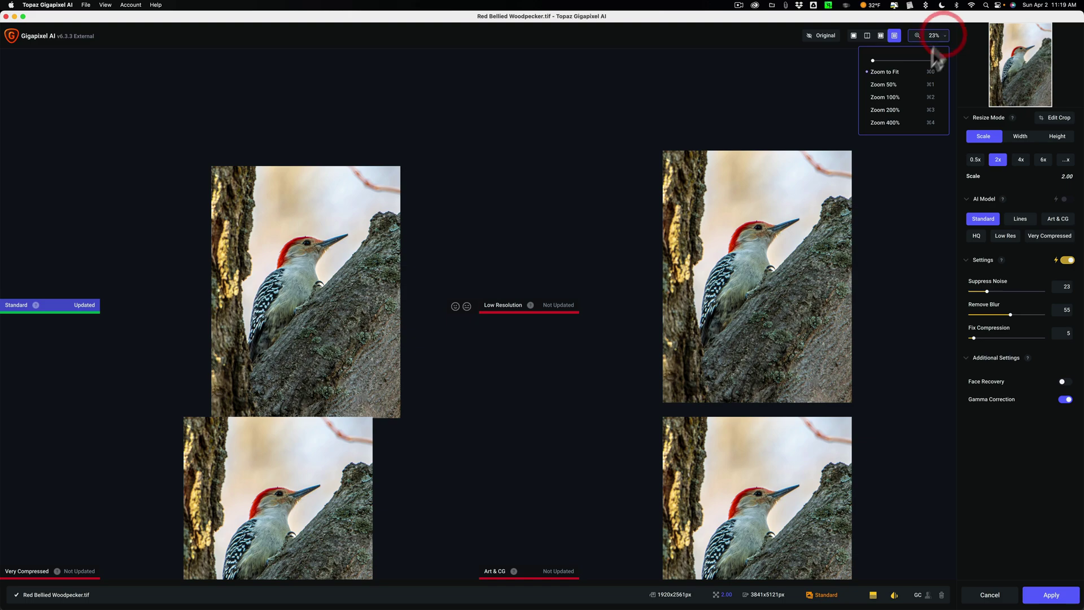
left_click(898, 97)
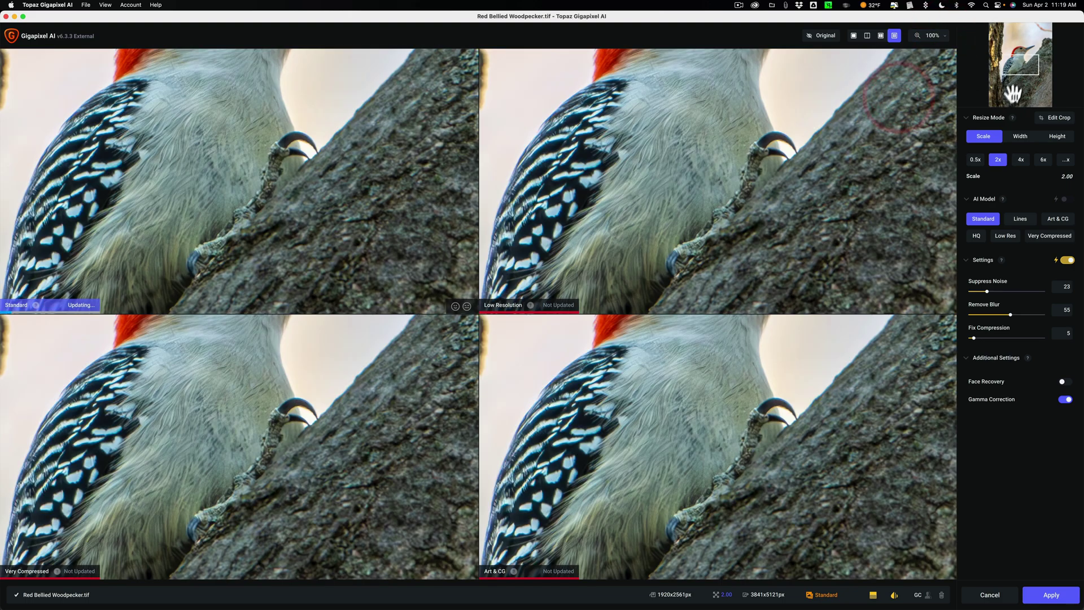
left_click_drag(1015, 86, 1021, 53)
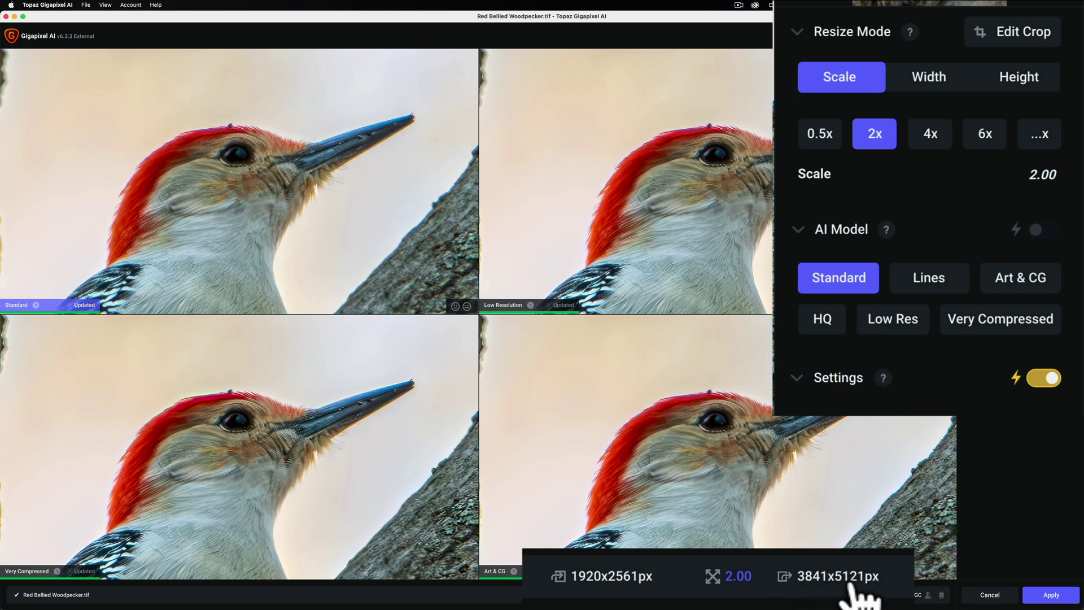
- Try a 4x upscale with the Low Res and Very Compressed models, then return to 2x
left_click(929, 135)
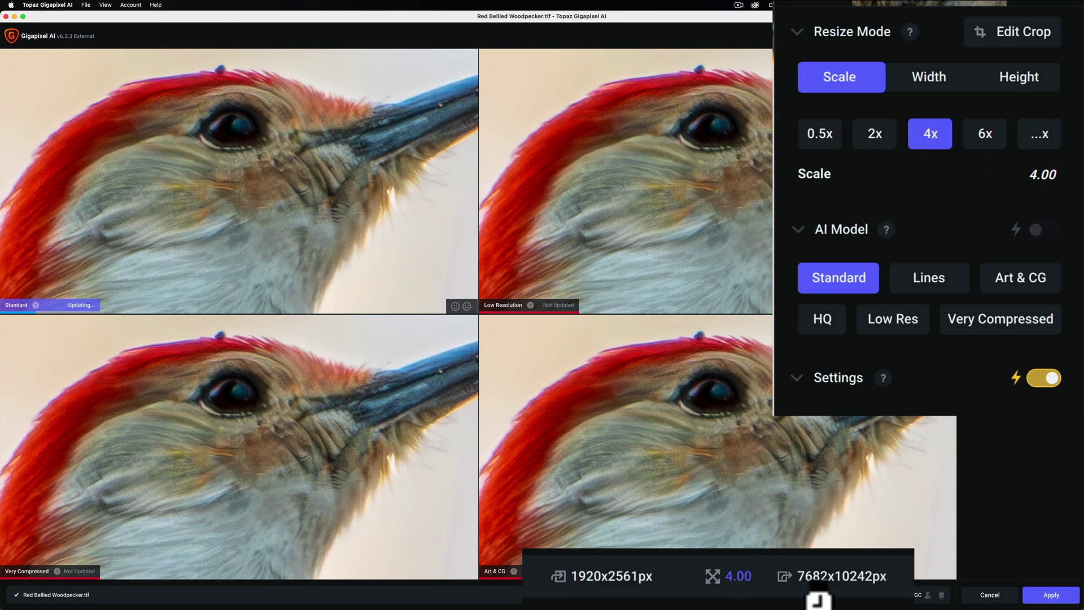
left_click(893, 319)
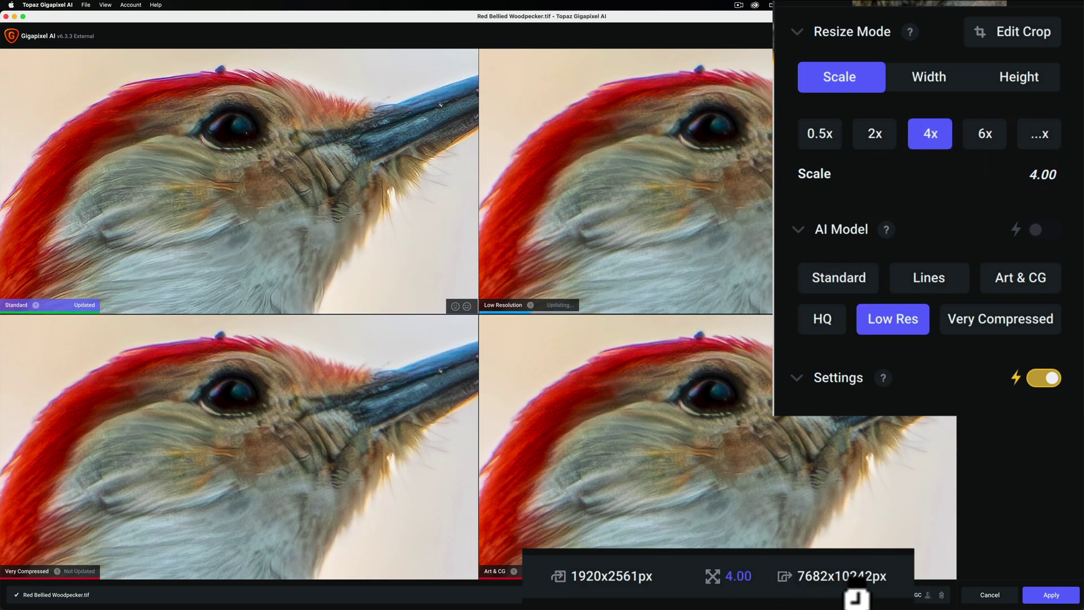
left_click(1000, 319)
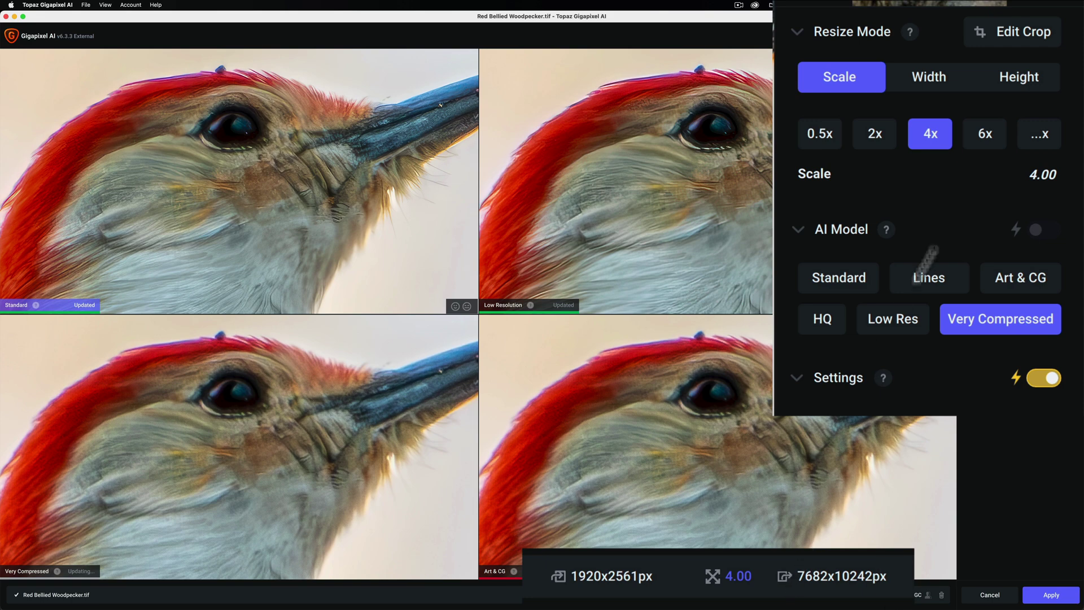
left_click(877, 129)
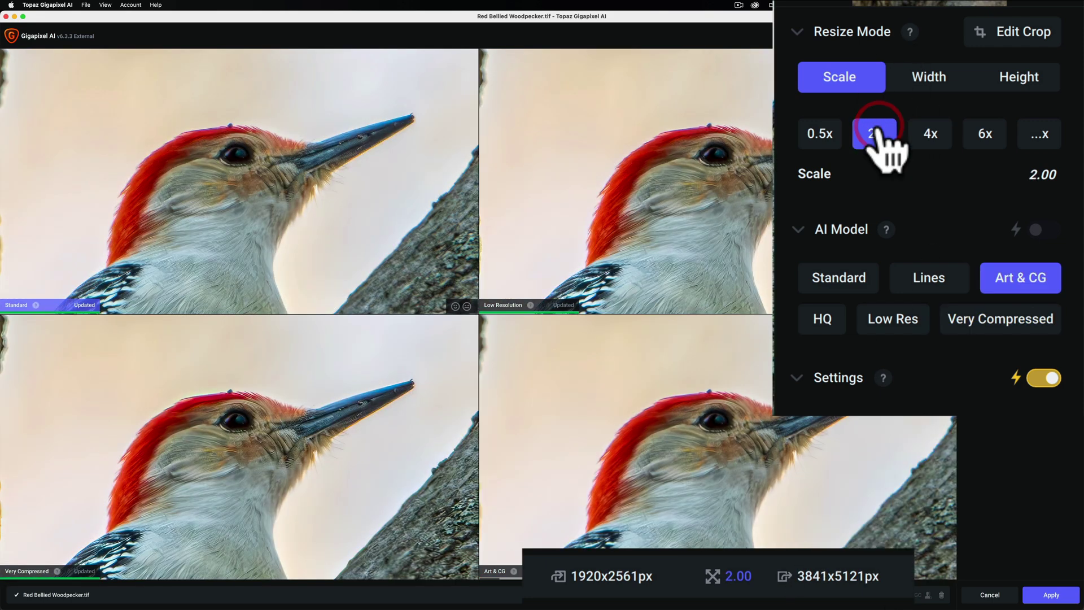
- Try sizing the output by Width and by Height, then return to Scale mode at 2x
left_click(922, 76)
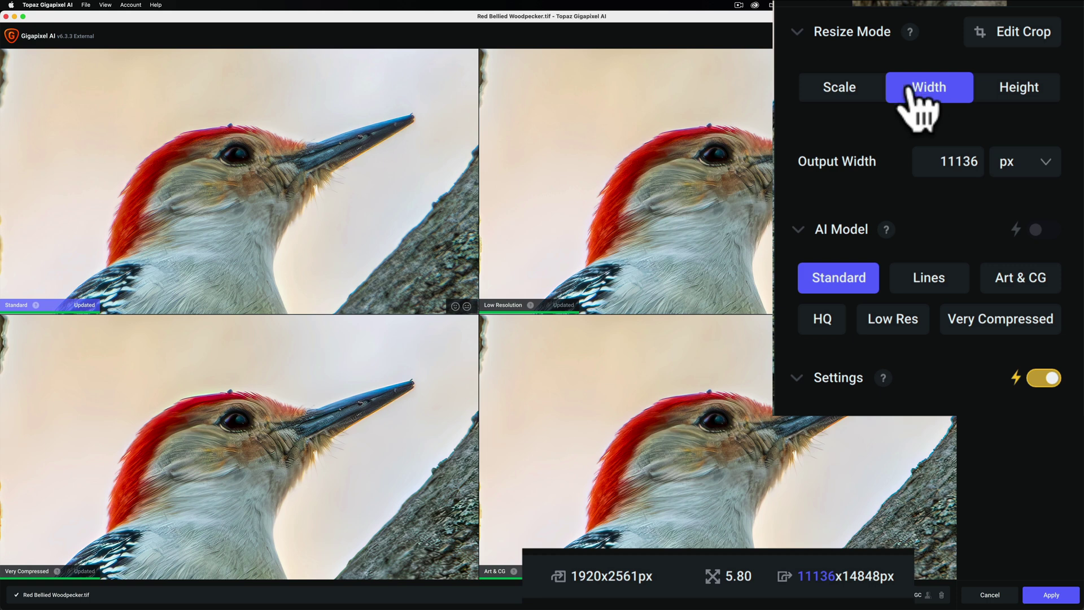
left_click(1009, 82)
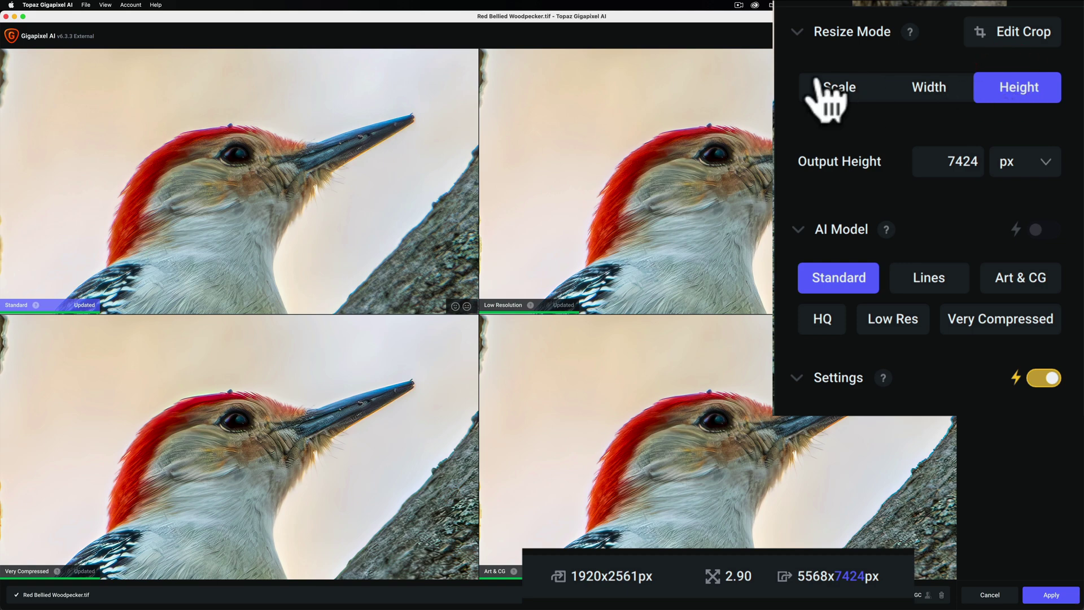
left_click(850, 86)
left_click(873, 138)
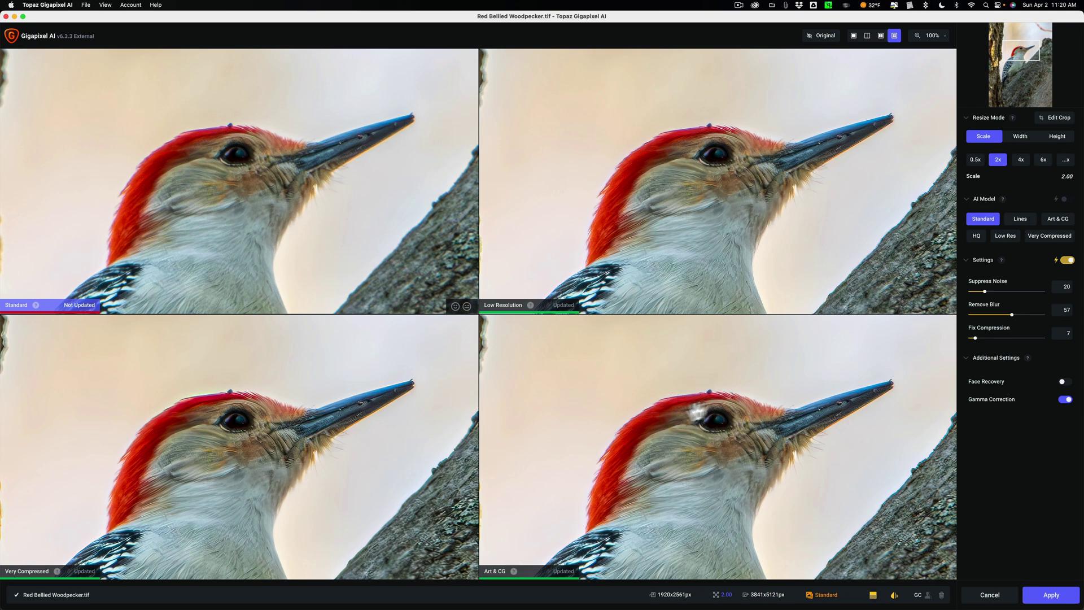
left_click(226, 189)
left_click(164, 395)
left_click(188, 234)
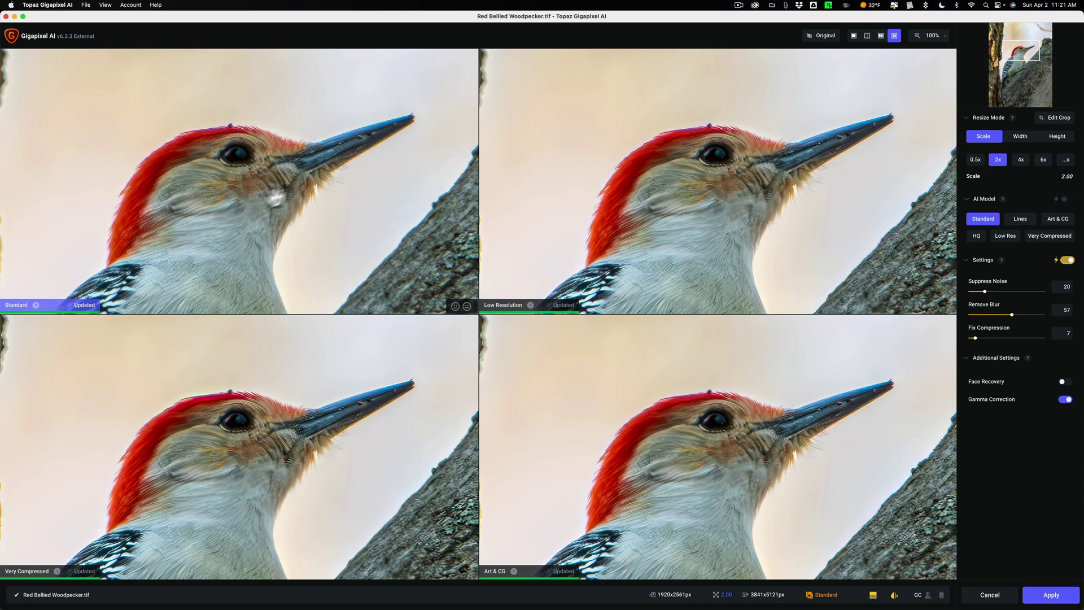
- Show the Standard result alone framing the whole bird, and set Remove Blur to 52 after trying 77
left_click(854, 36)
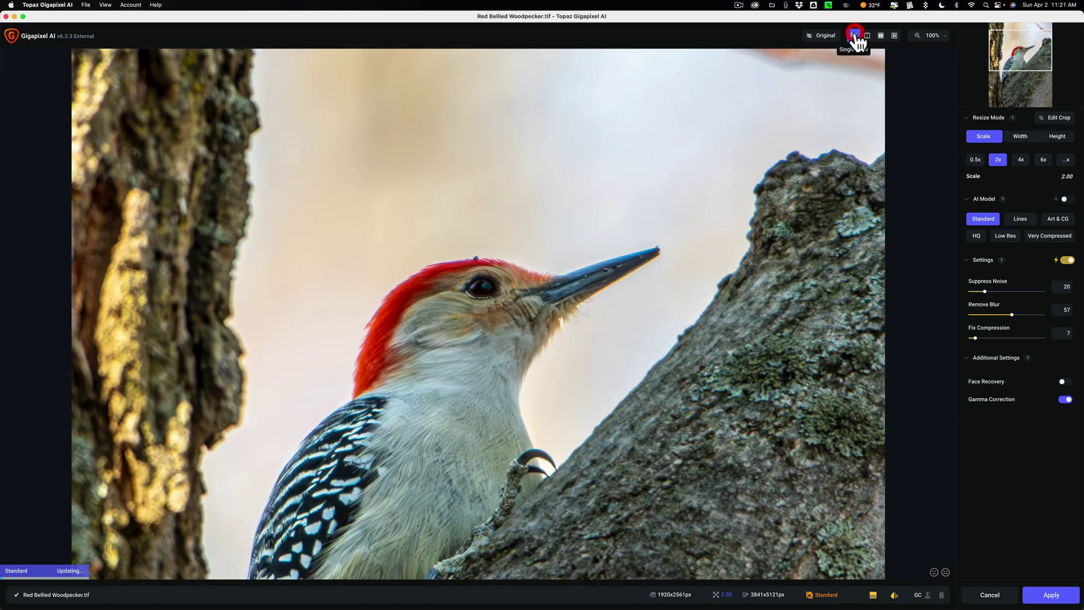
left_click(1011, 57)
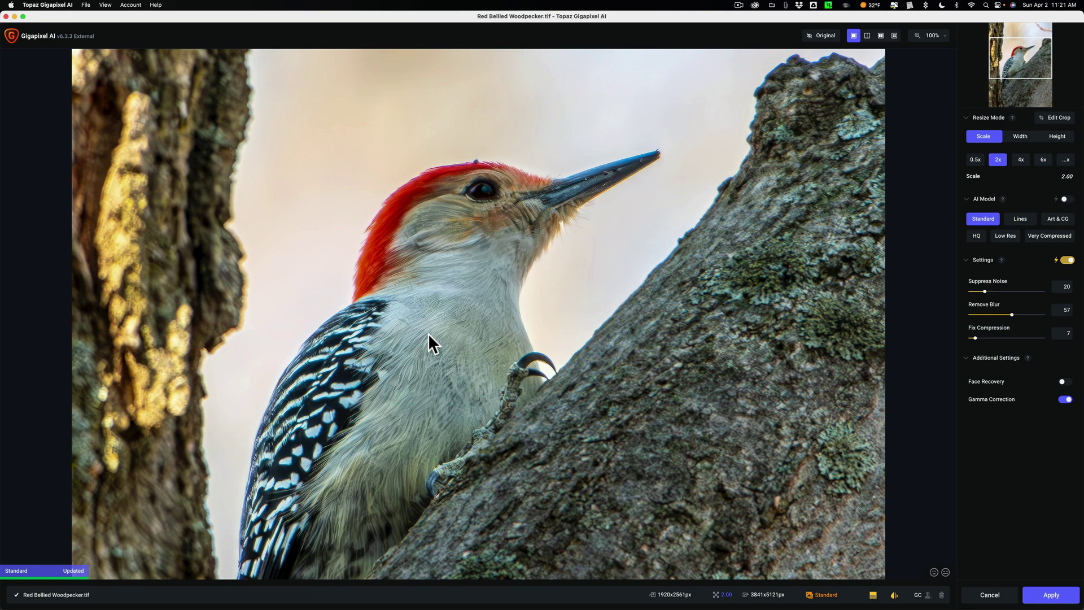
left_click(1027, 314)
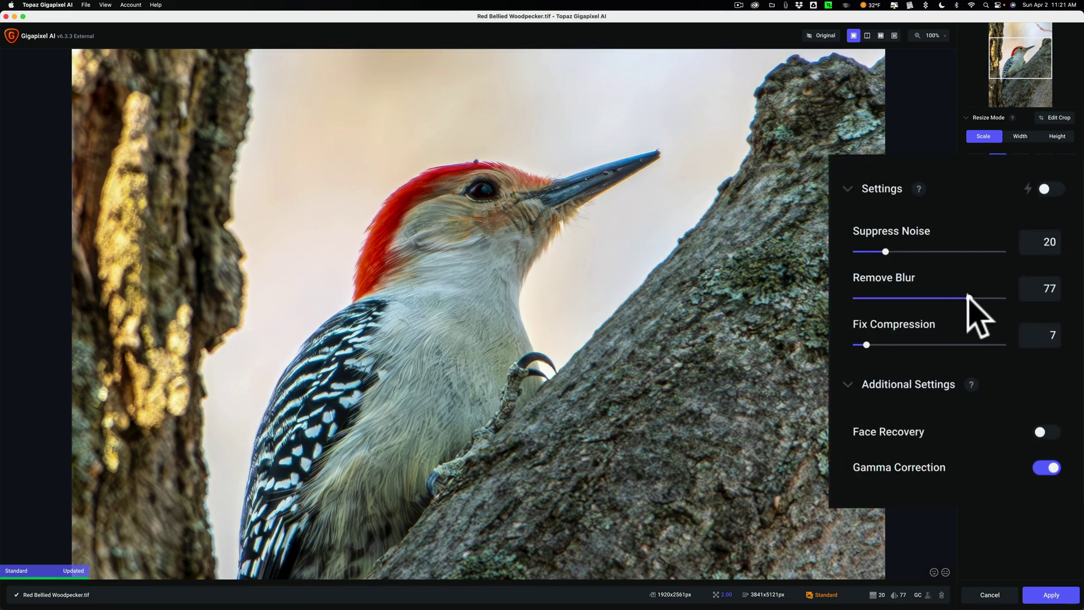
left_click(968, 301)
left_click(930, 297)
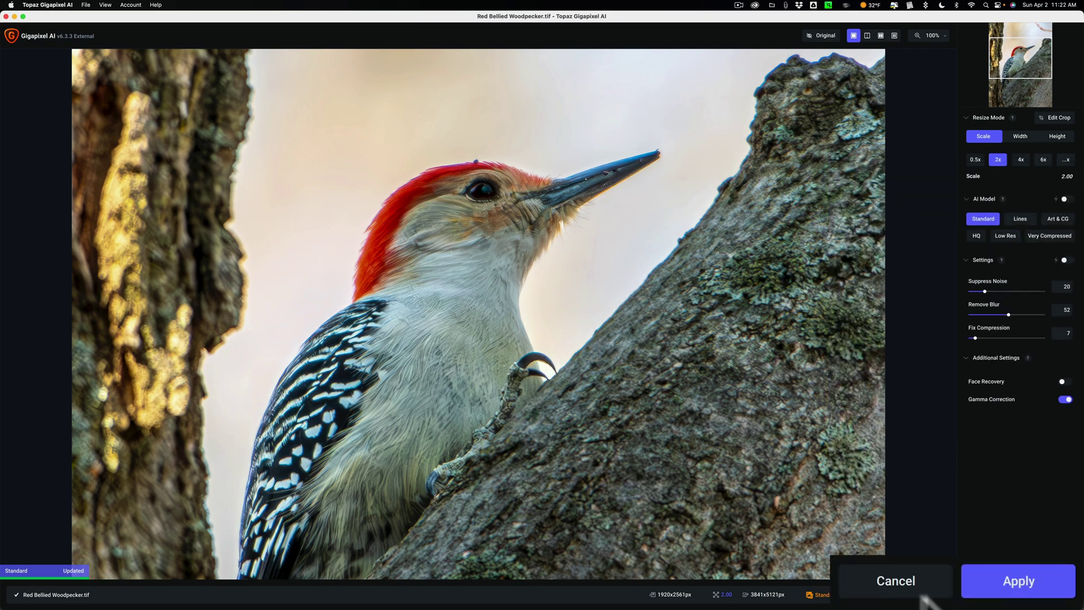
- Export the 2x woodpecker upscale with Apply and quit Gigapixel AI after processing finishes
left_click(1012, 588)
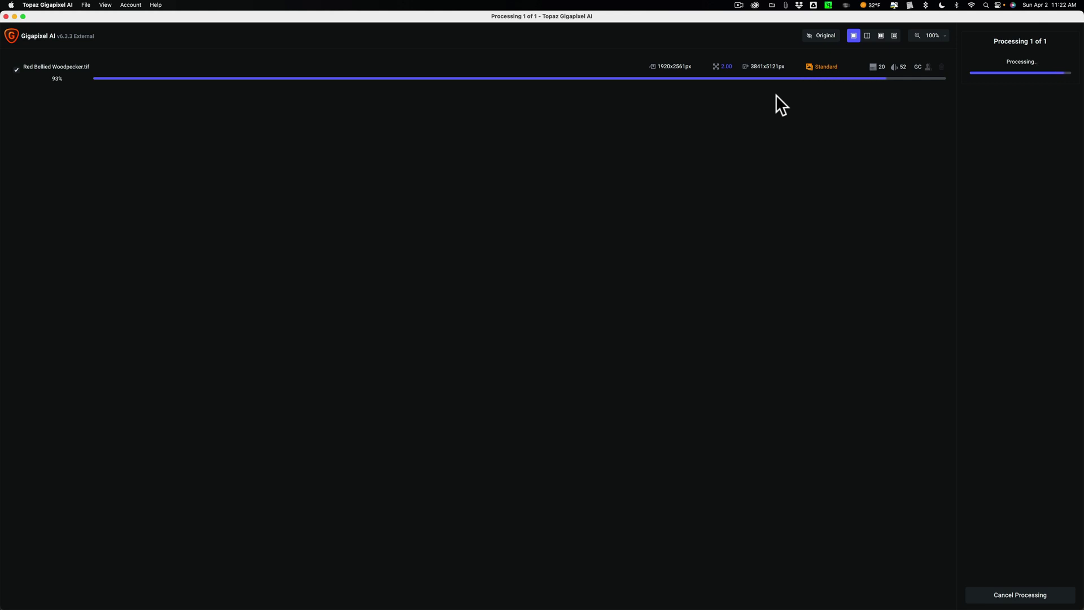
key("super+q")
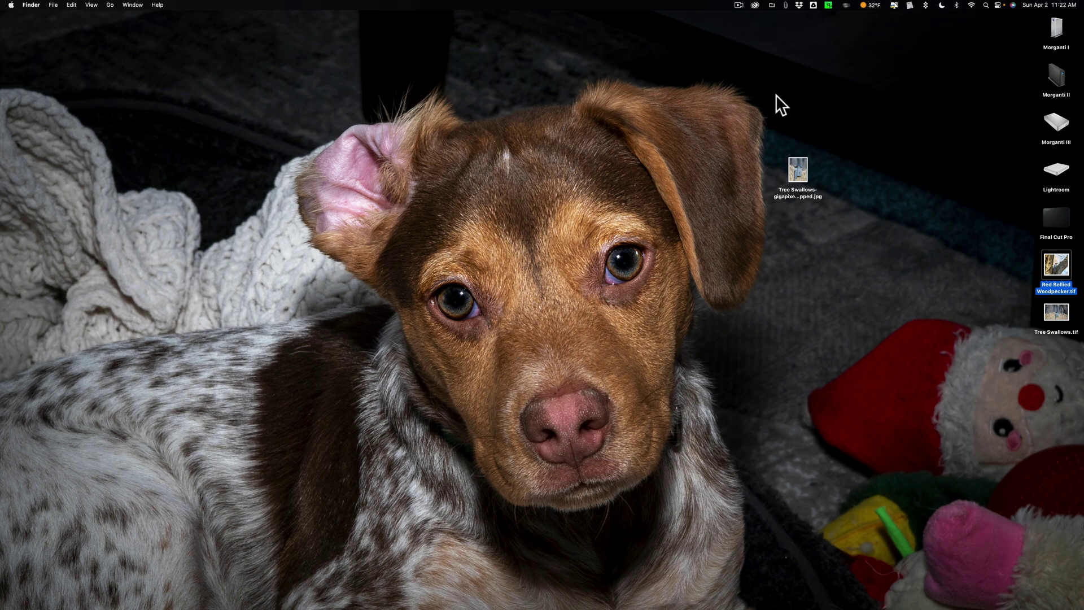
- Move Red Bellied Woodpecker.tif onto the desktop, open it in Preview, and centre its window
left_click_drag(1061, 263, 851, 263)
double_click(850, 260)
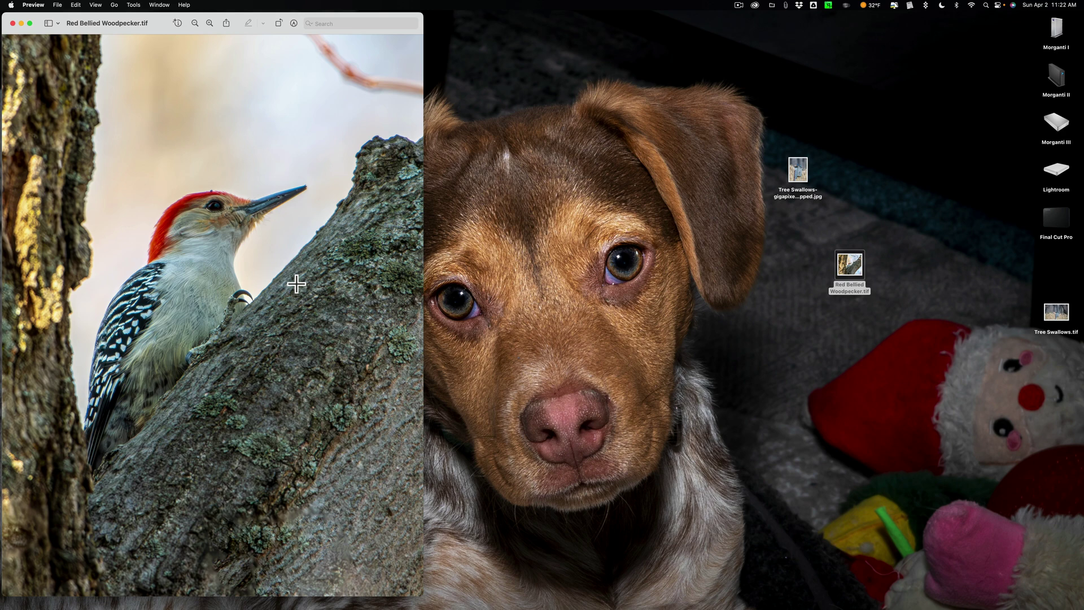
left_click_drag(162, 21, 444, 16)
- Open Tree Swallows-gigapixel-cropped.jpg in Preview and arrange it beside the woodpecker window
left_click(798, 170)
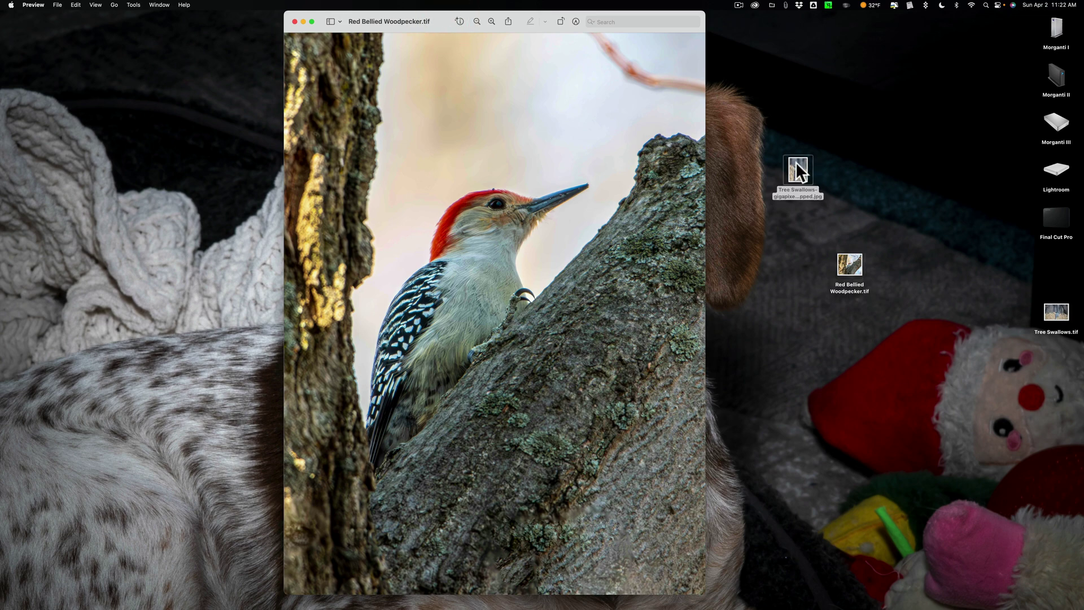
double_click(799, 169)
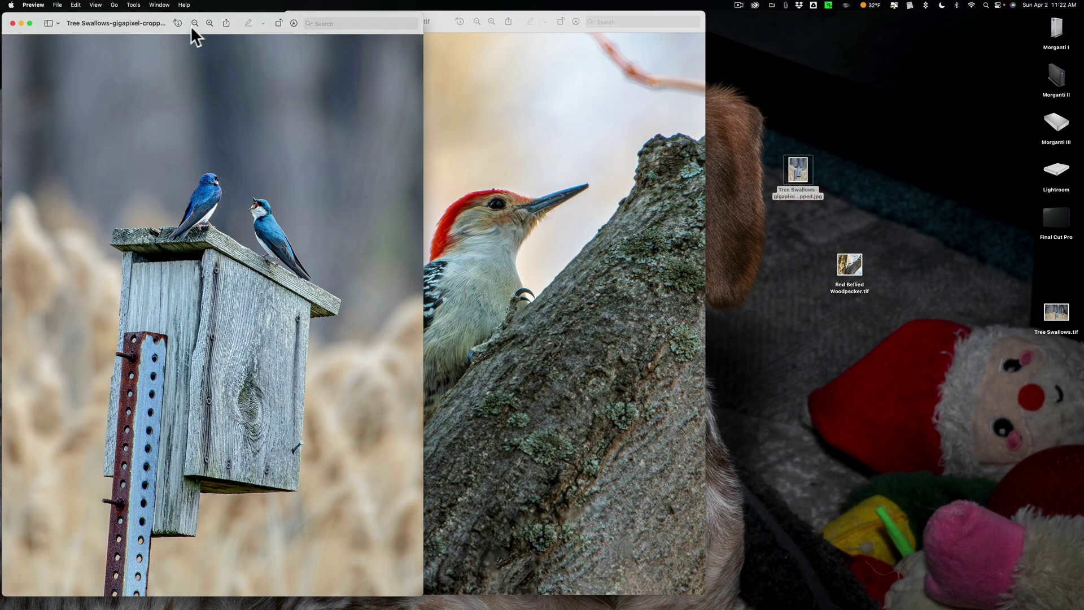
left_click_drag(172, 28, 803, 35)
left_click(549, 31)
left_click(393, 34)
left_click_drag(428, 32, 230, 39)
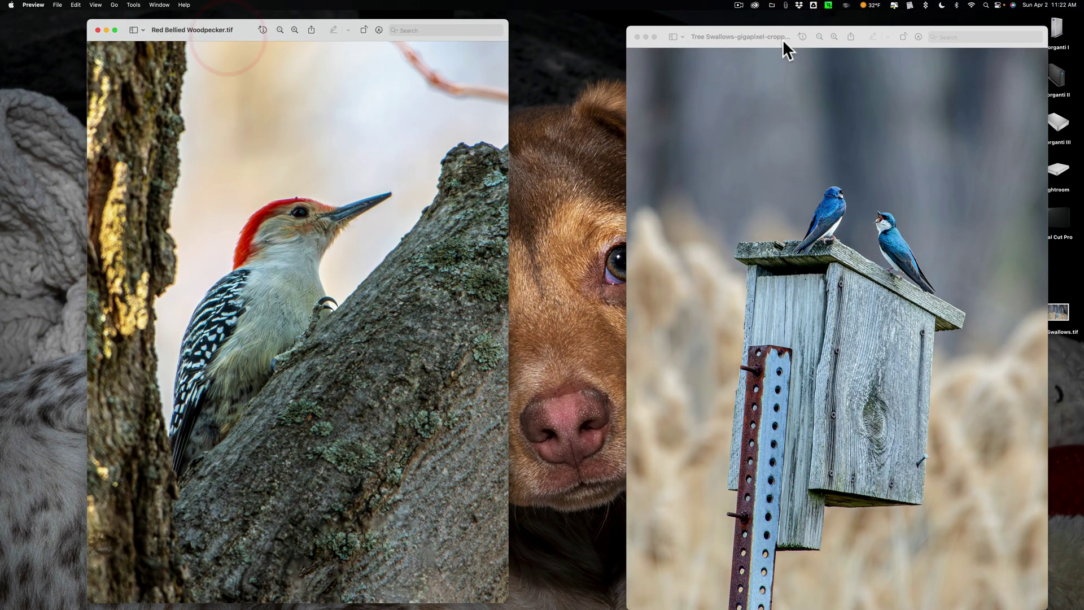
left_click_drag(783, 41, 678, 19)
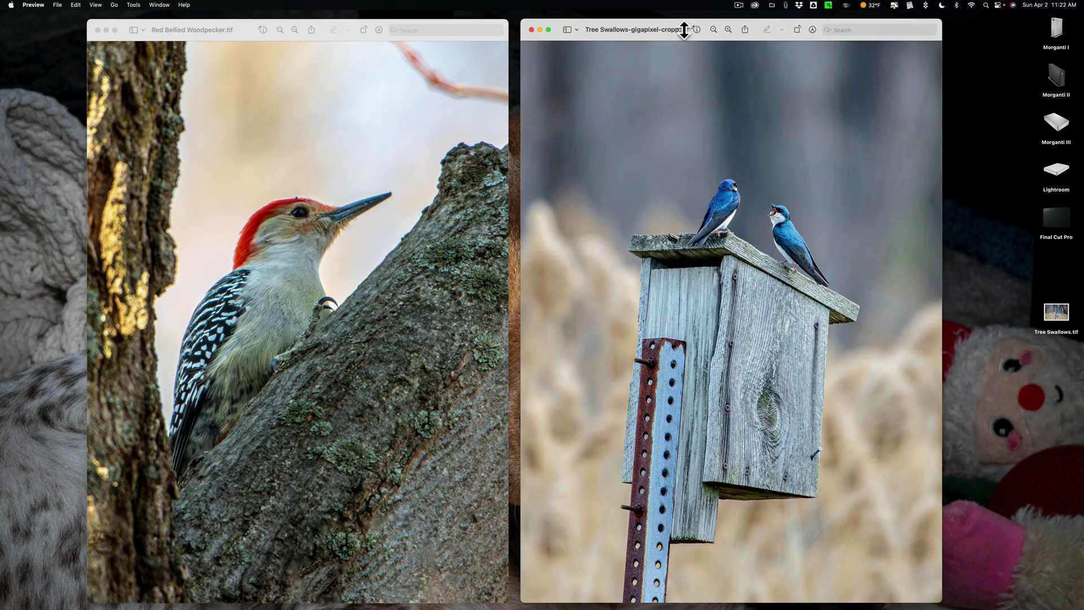
left_click(684, 31)
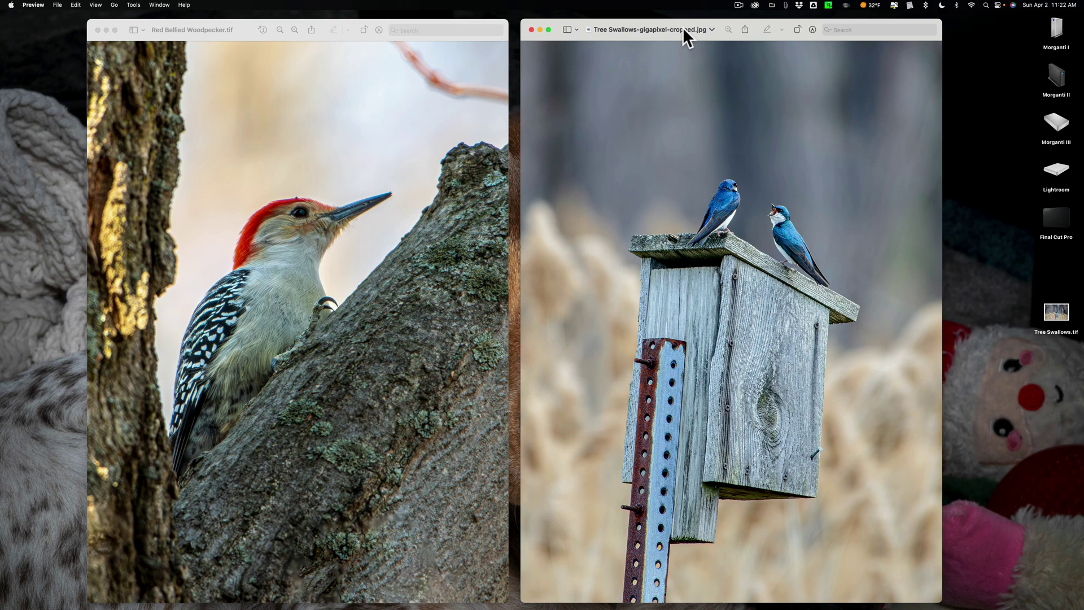